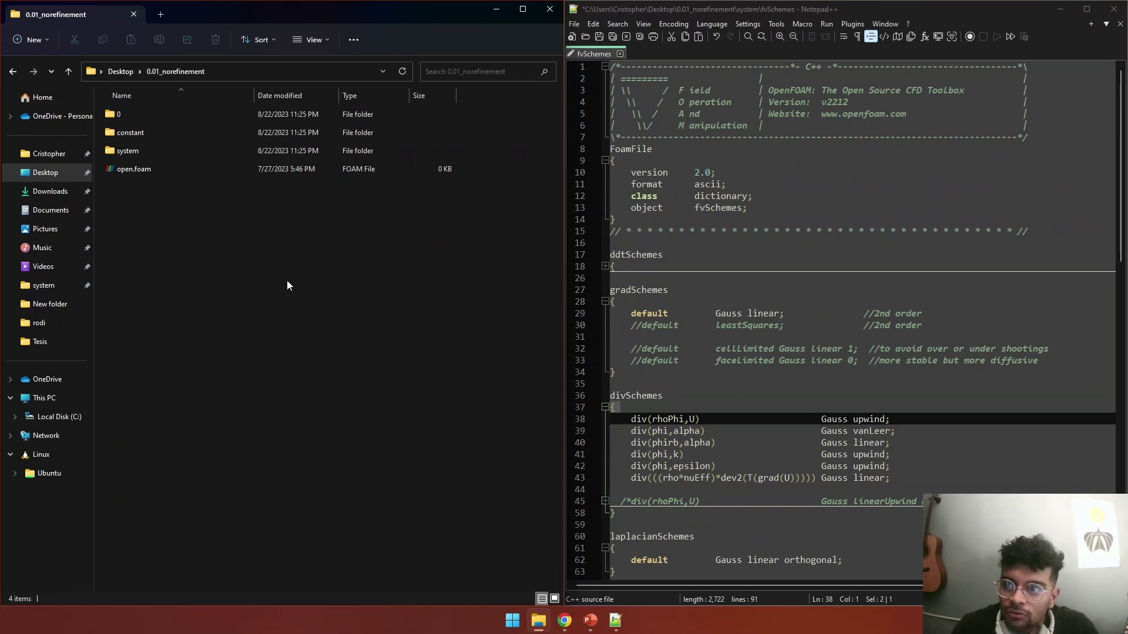
Open the 0.01_norefinement system folder and bring the fvSchemes file forward in Notepad++
double_click(163, 153)
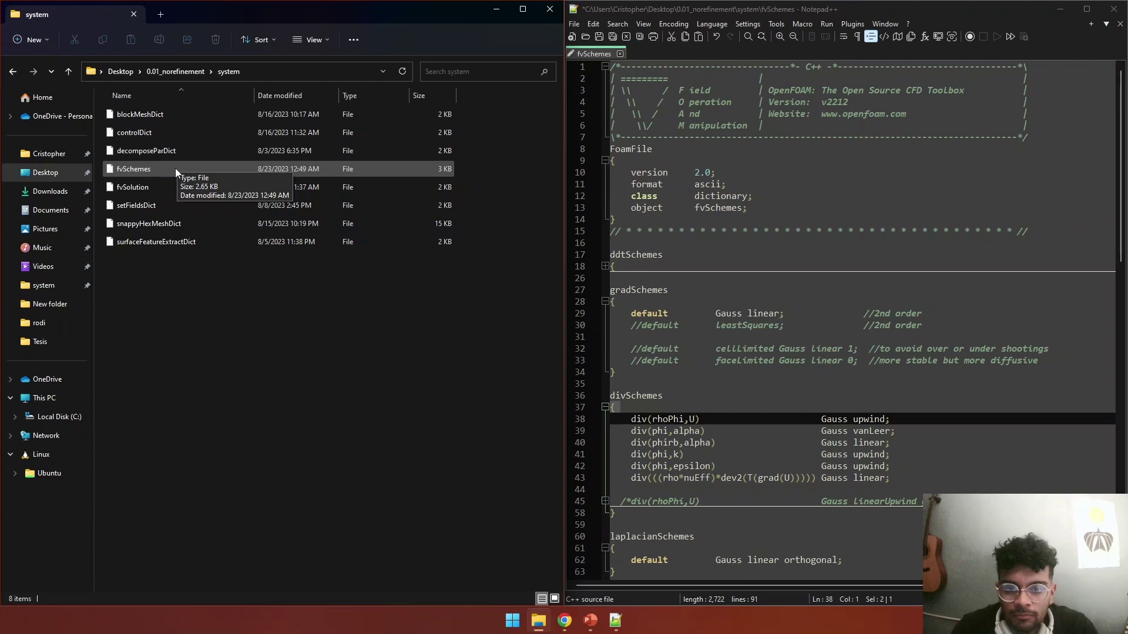
left_click(813, 175)
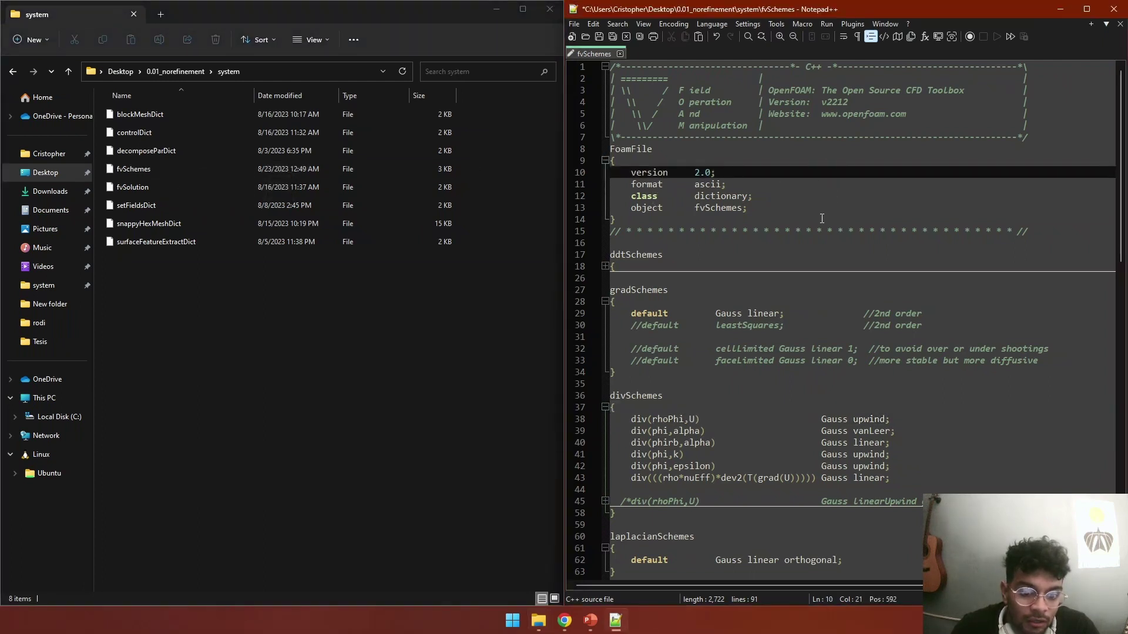
Collapse the grad, div, laplacian, interpolation, snGrad and wallDist blocks, then start the fvSchemes slide show
left_click(605, 301)
left_click(604, 337)
left_click(605, 372)
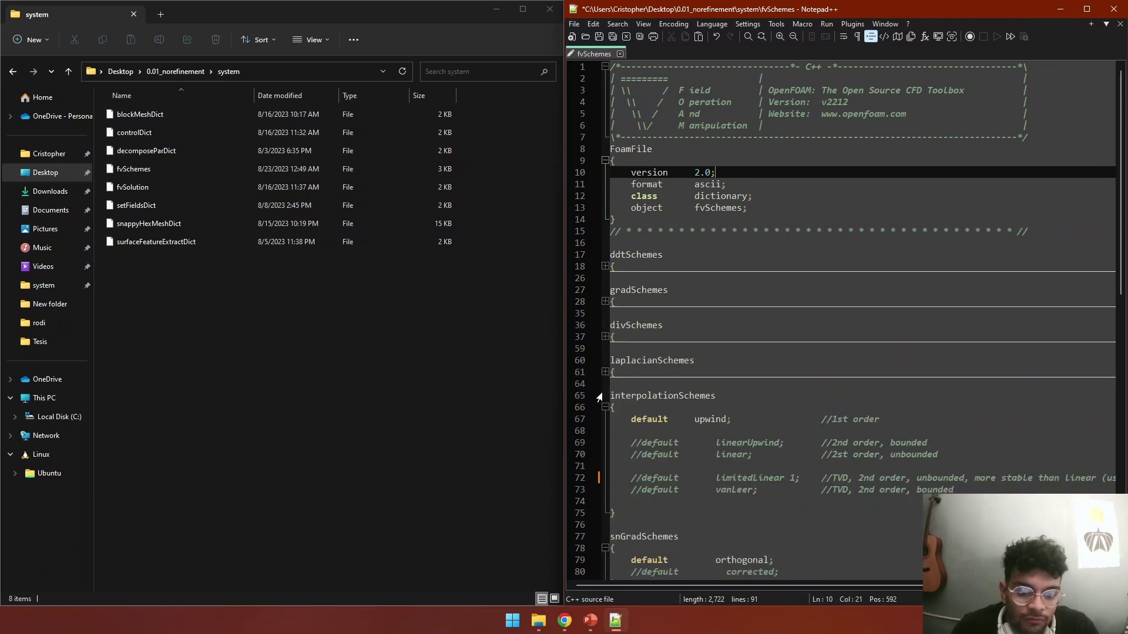
left_click(605, 408)
scroll(611, 405, "down", 1)
left_click(605, 408)
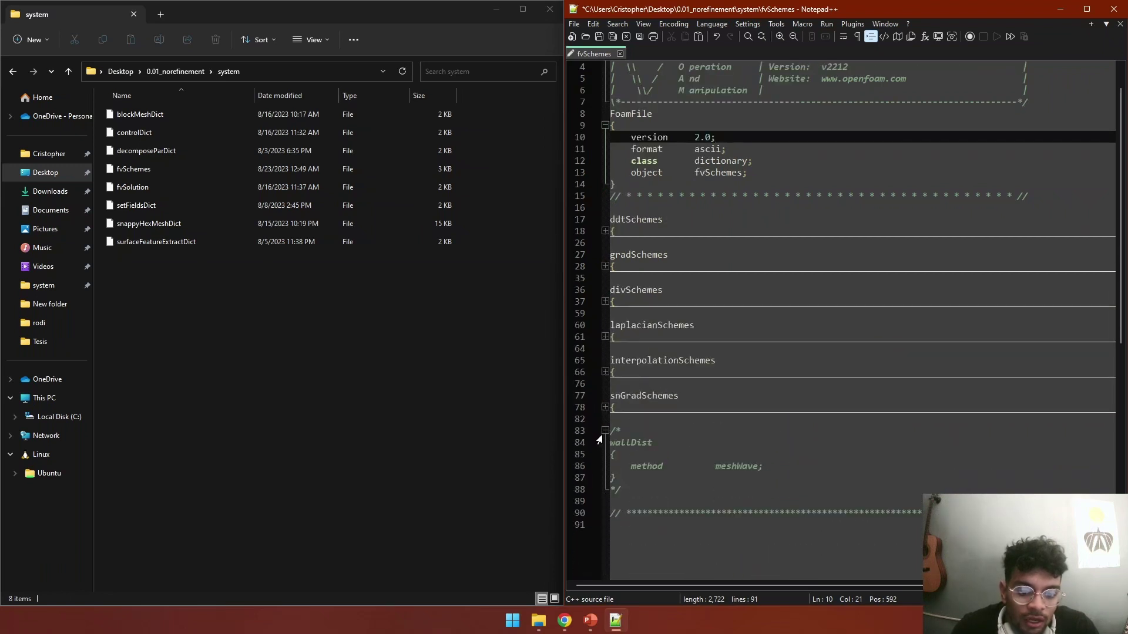
left_click(605, 430)
scroll(733, 270, "up", 1)
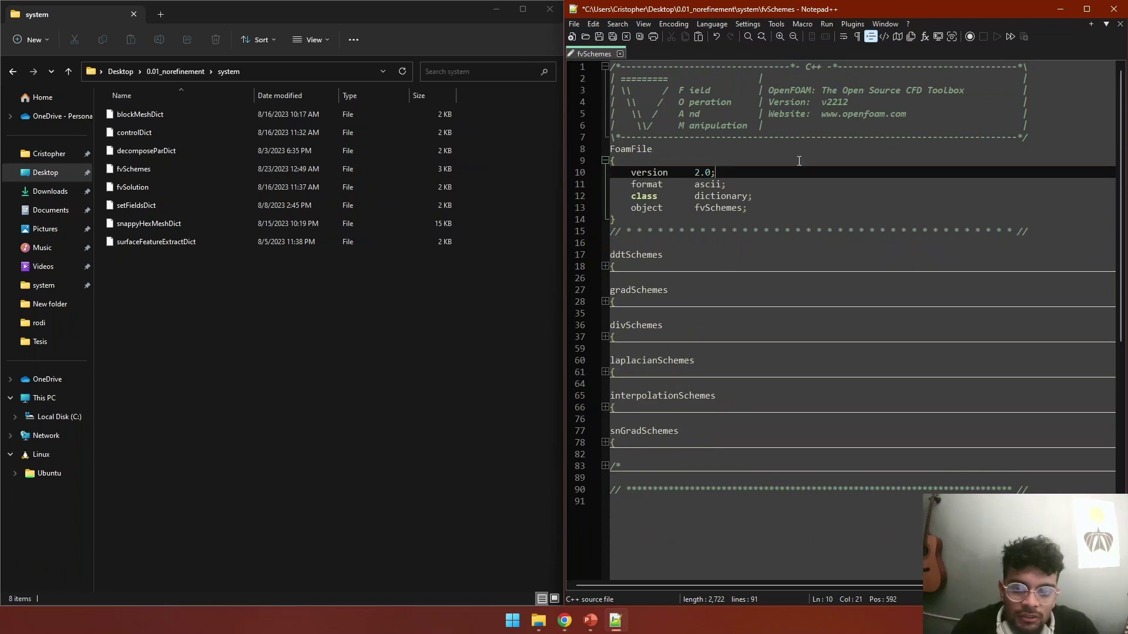
key("alt+Tab")
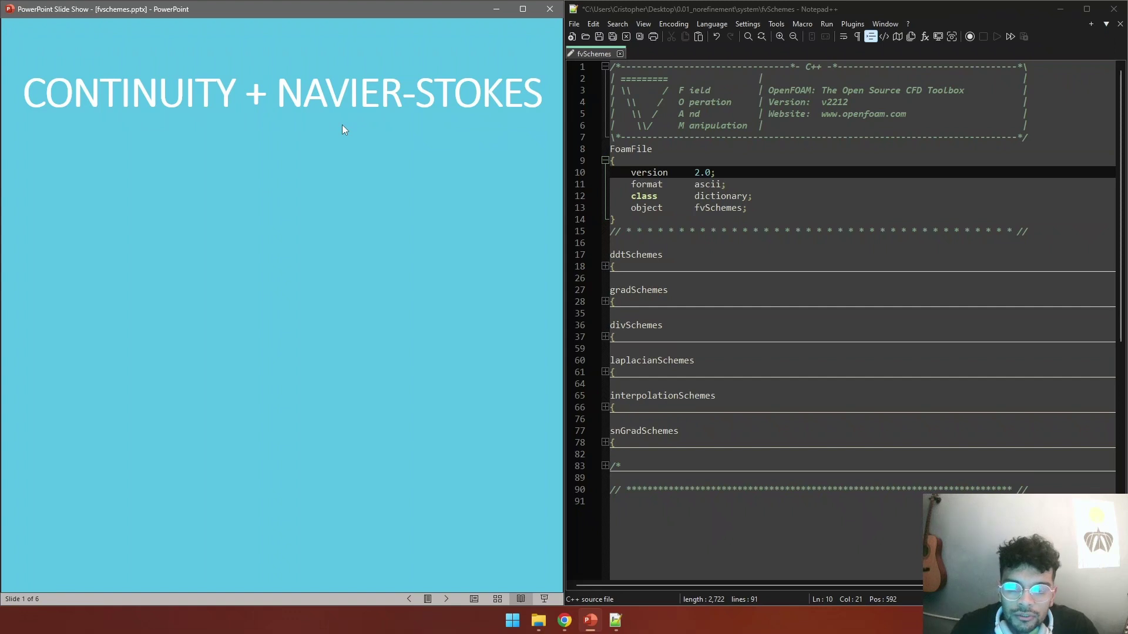
Reveal the continuity and Navier-Stokes equations and expand ddtSchemes, showing the CrankNicholson 0.7 default
left_click(355, 136)
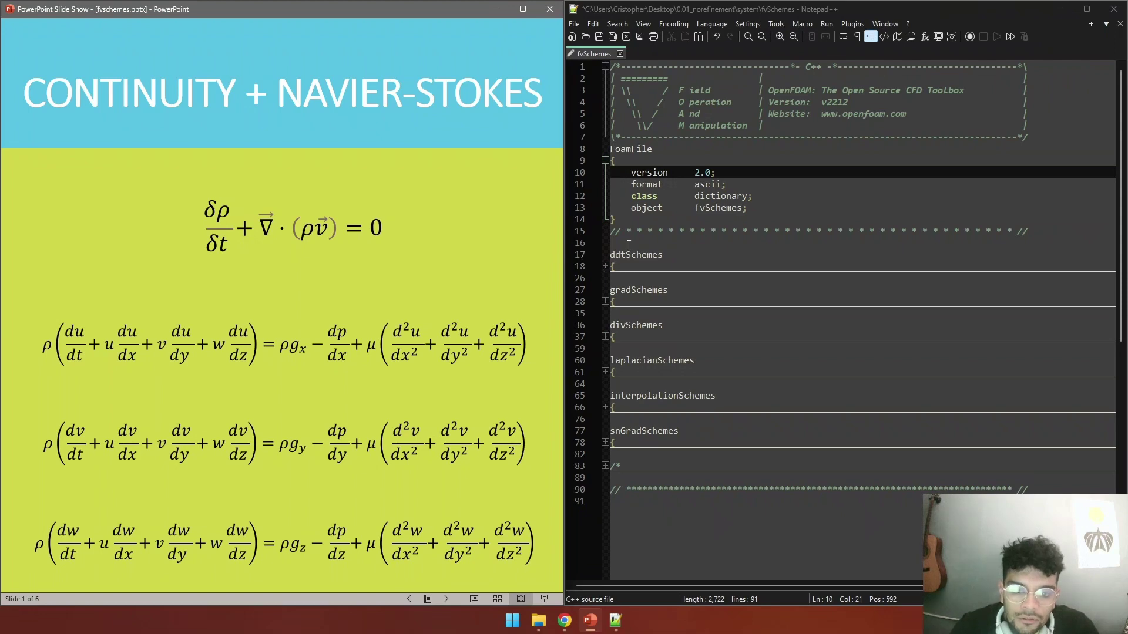
left_click(605, 268)
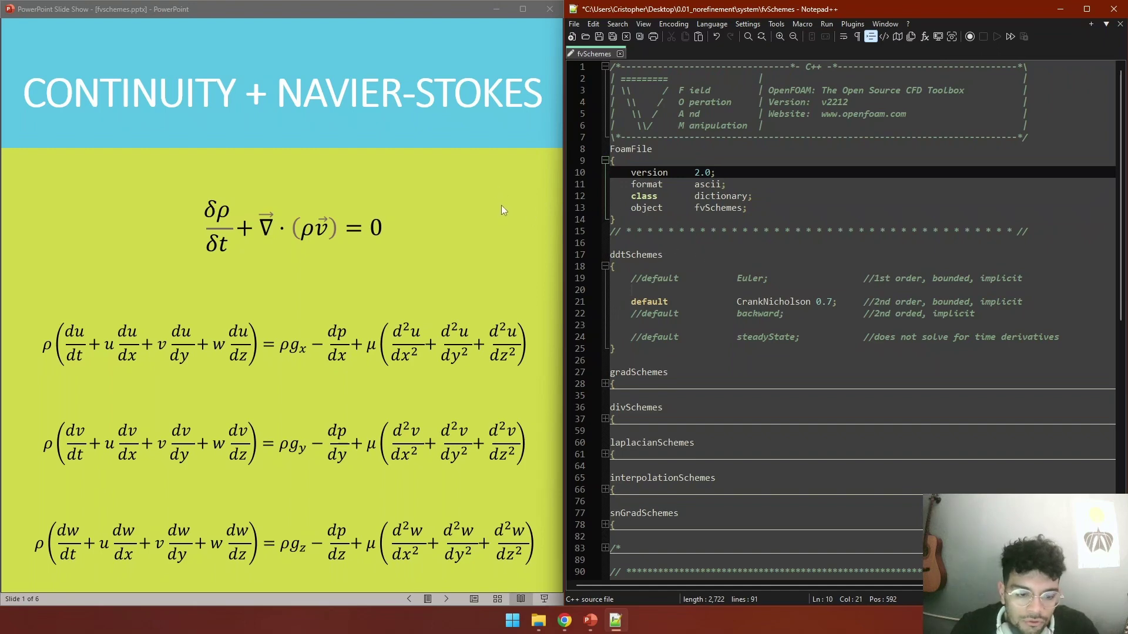
On the Temporal Derivatives slide, reveal the stability–accuracy arrow, Euler and CrankNicholson, then highlight CrankNicholson 0.7
left_click(491, 182)
left_click(490, 182)
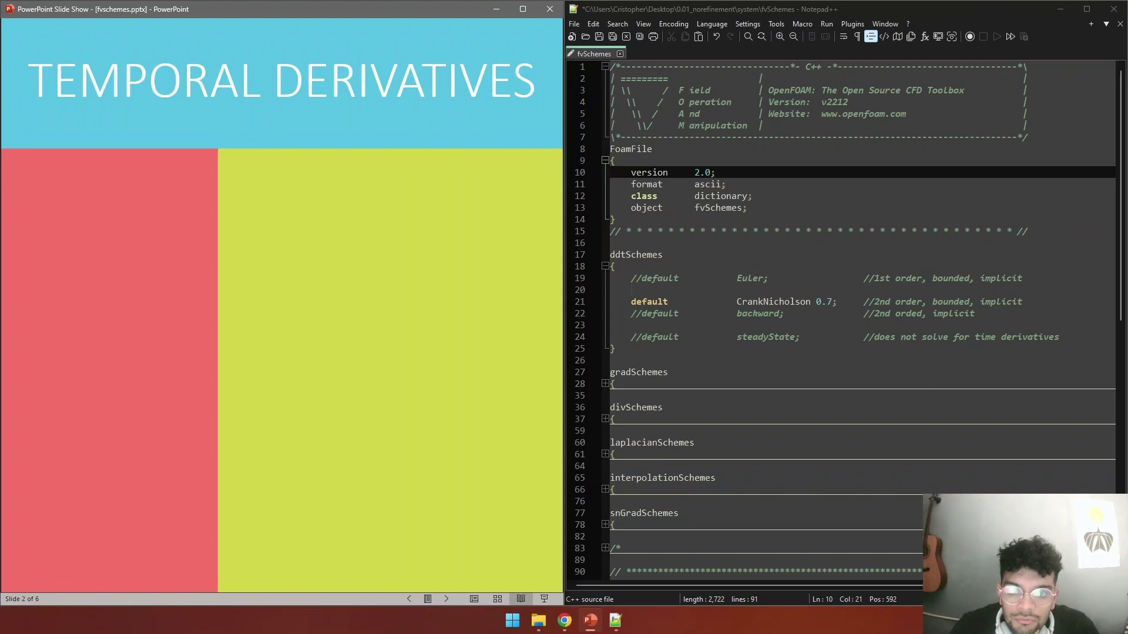
key("Right")
key("Right")
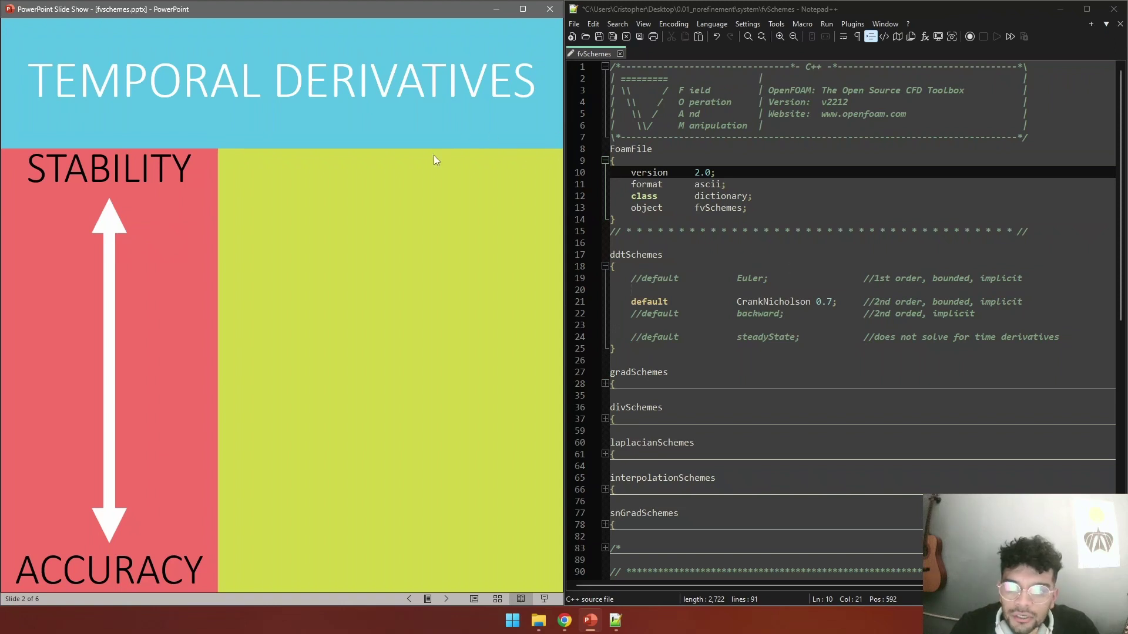
left_click(286, 131)
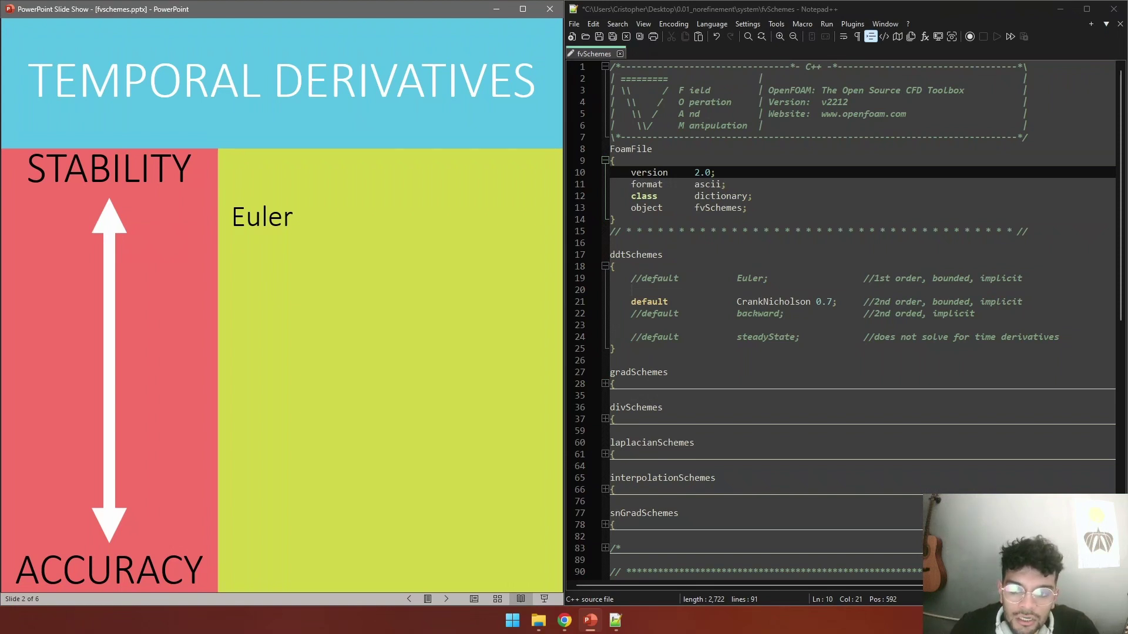
key("Right")
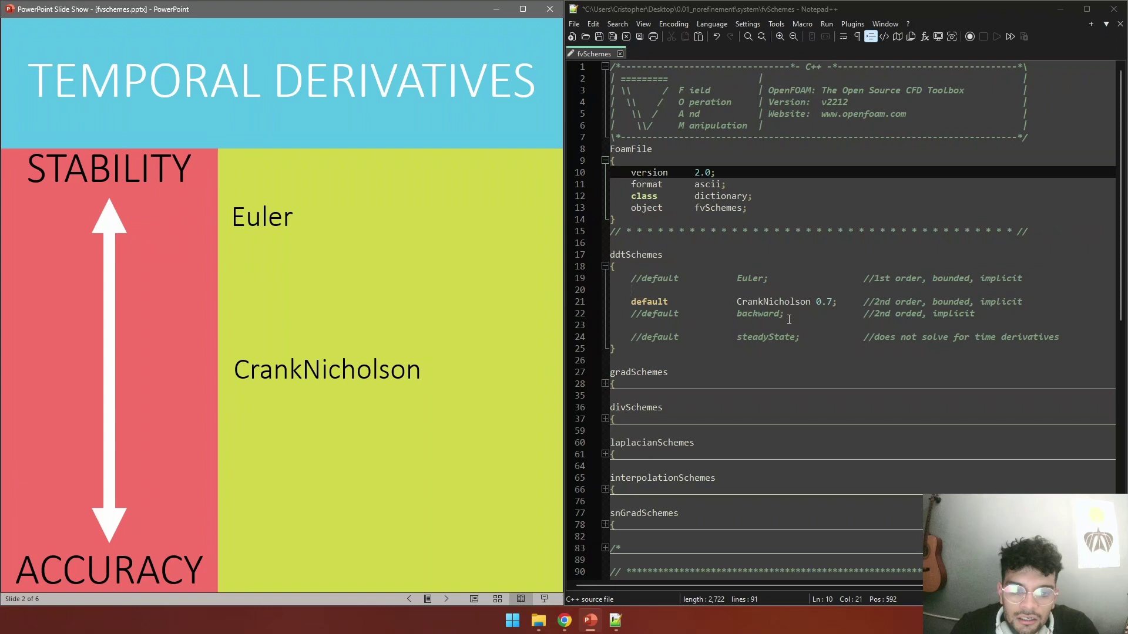
left_click_drag(736, 302, 833, 303)
Point out the 0.7 coefficient, reveal the 0-to-1 arrow and backward scheme, then mark steadyState
left_click(841, 302)
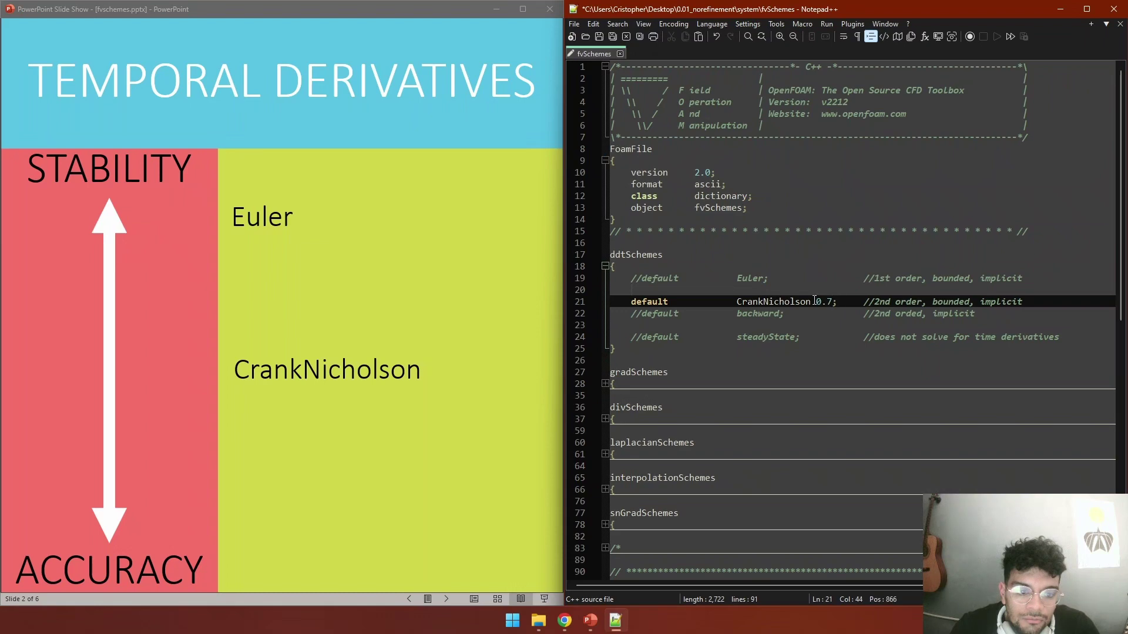
left_click(517, 272)
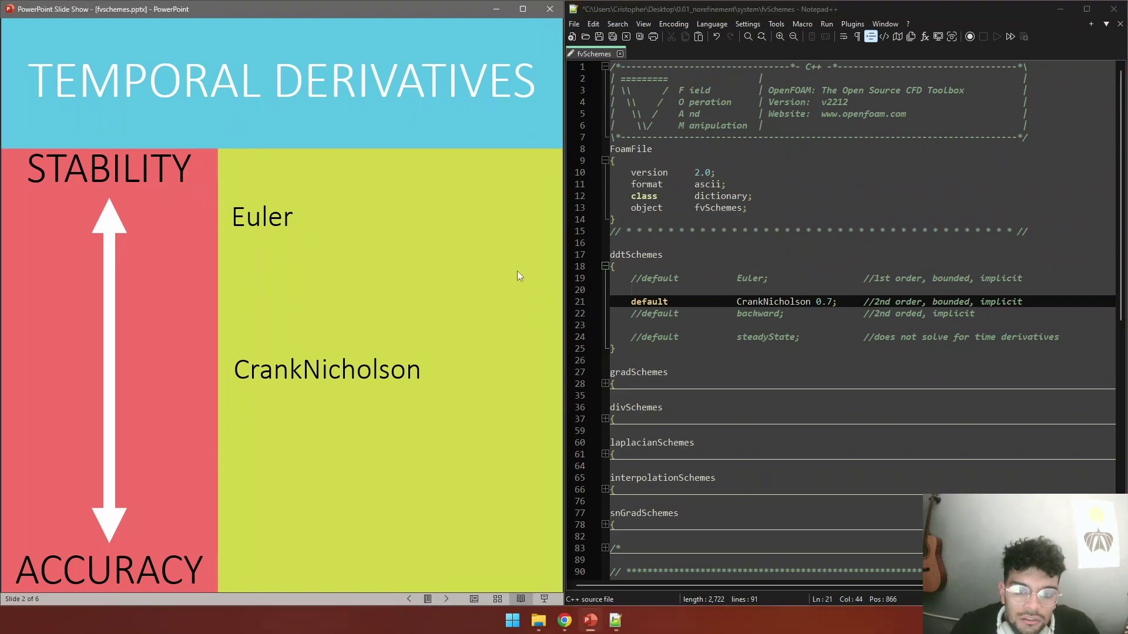
left_click(519, 272)
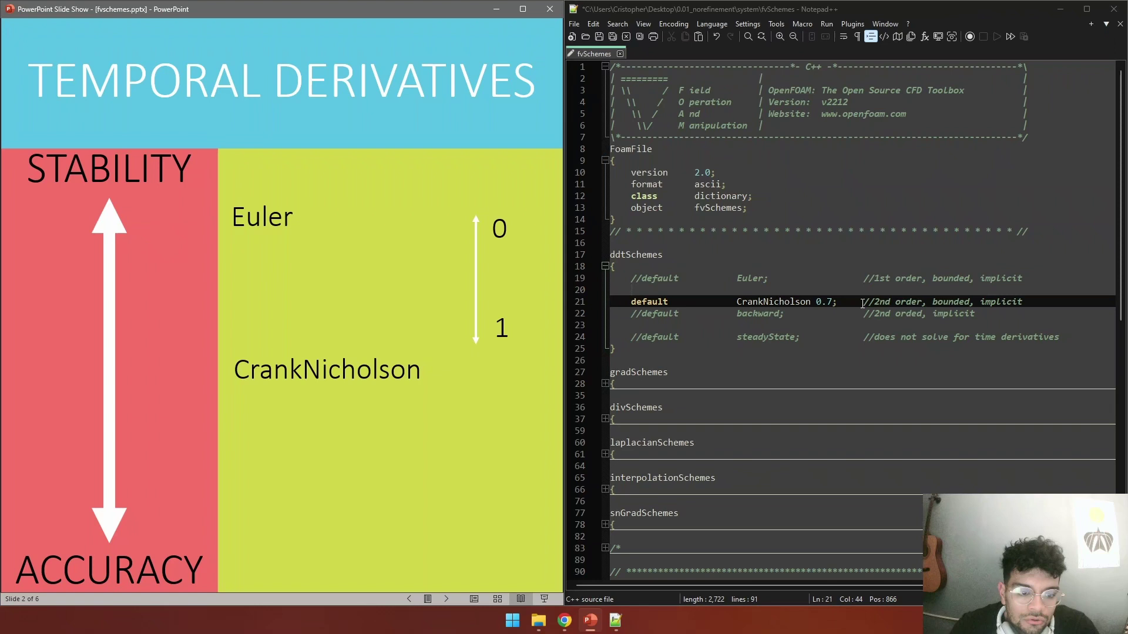
left_click(533, 285)
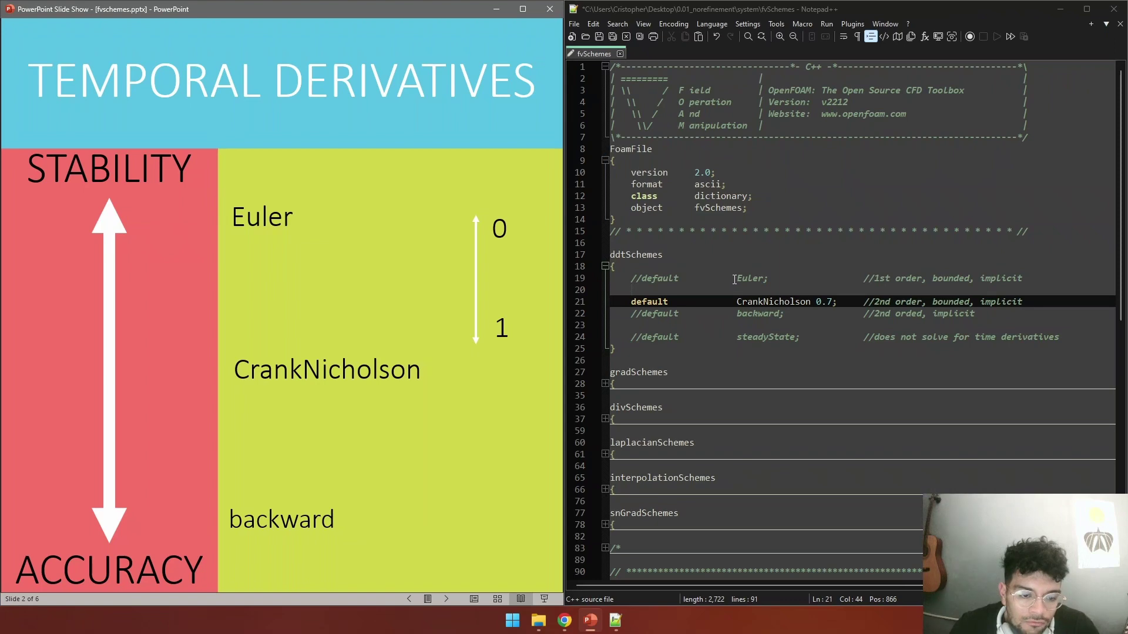
left_click(807, 340)
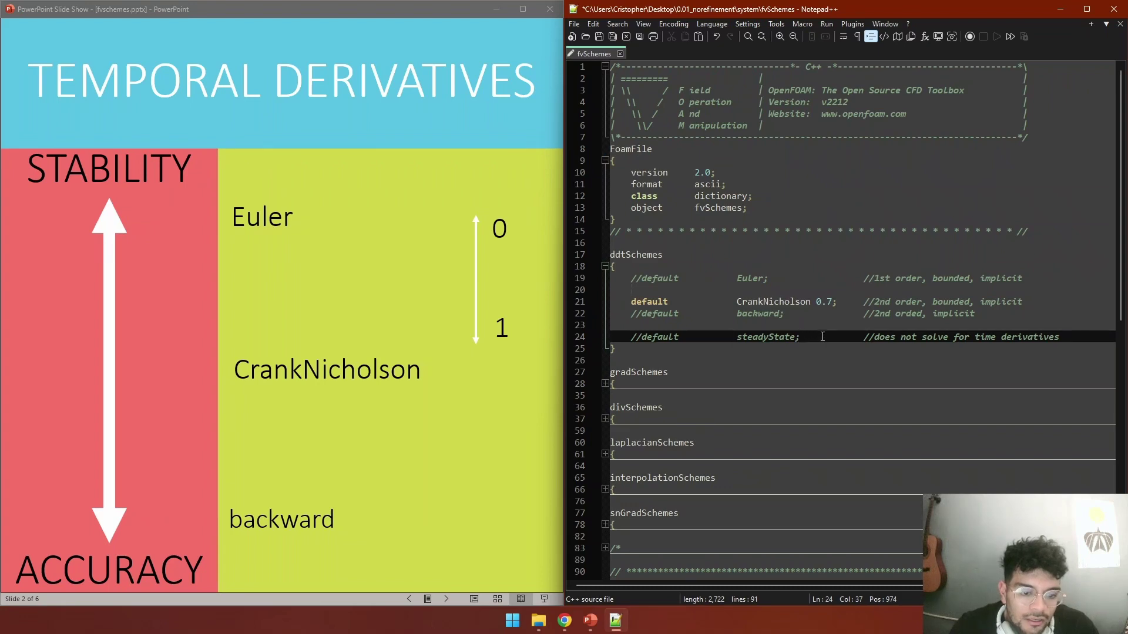
Advance to the Interpolation Schemes slide, fold ddtSchemes and expand interpolationSchemes with its upwind default
left_click(439, 241)
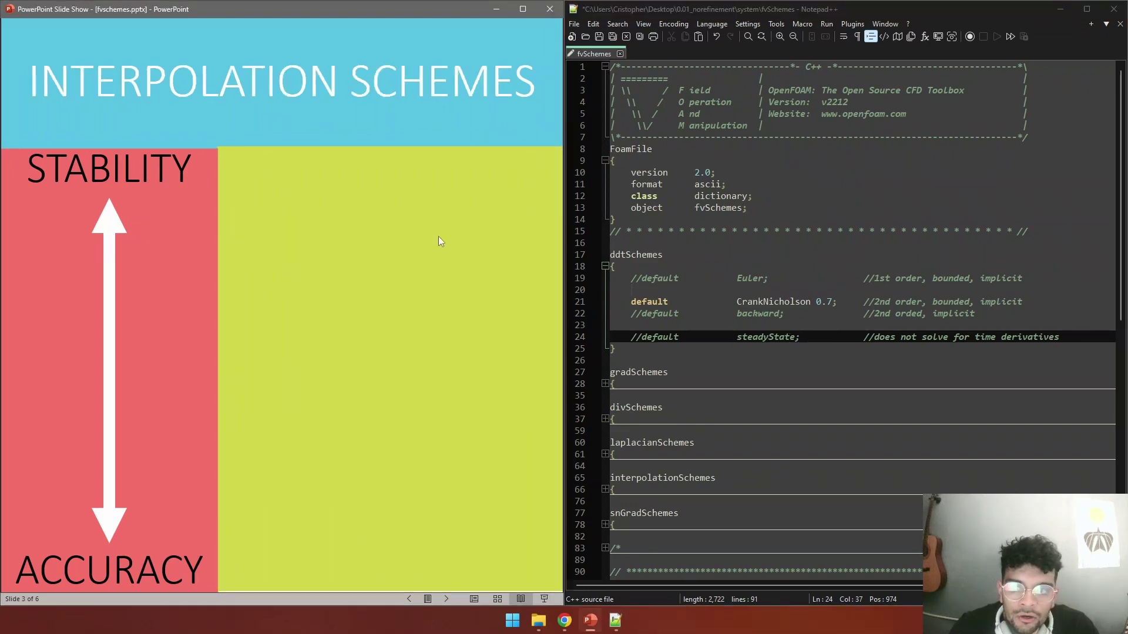
left_click(605, 267)
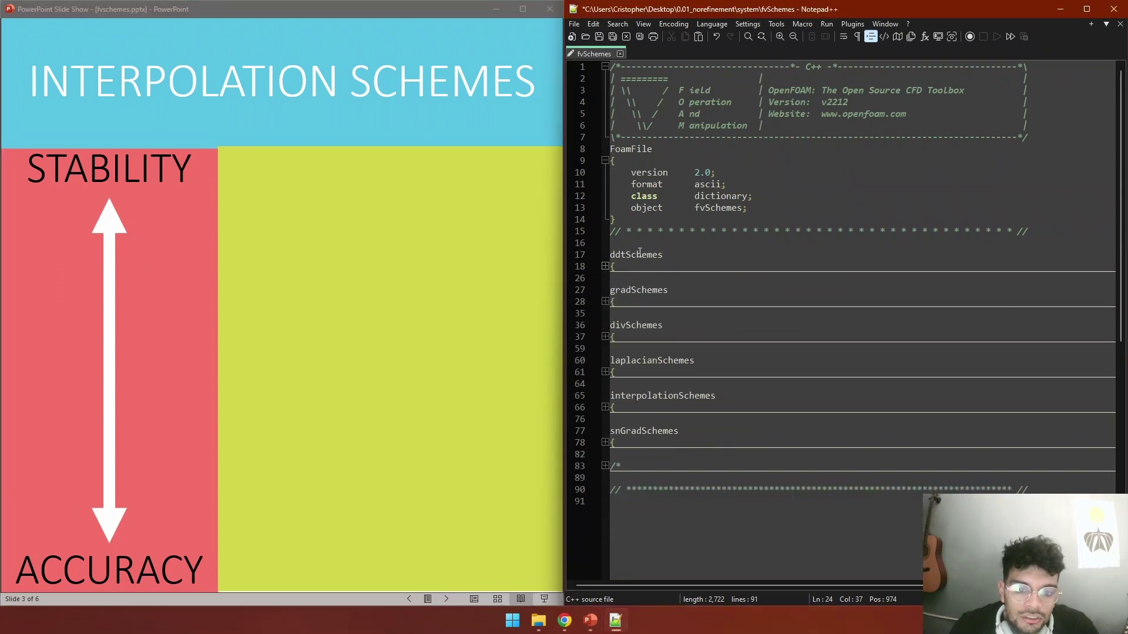
left_click(605, 407)
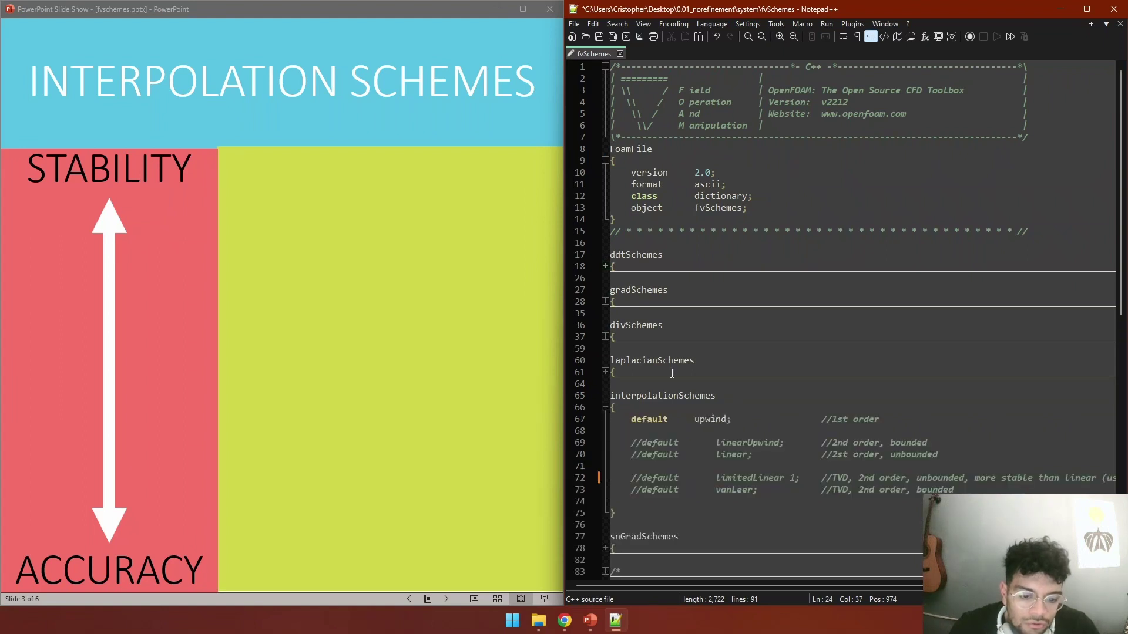
scroll(644, 369, "down", 1)
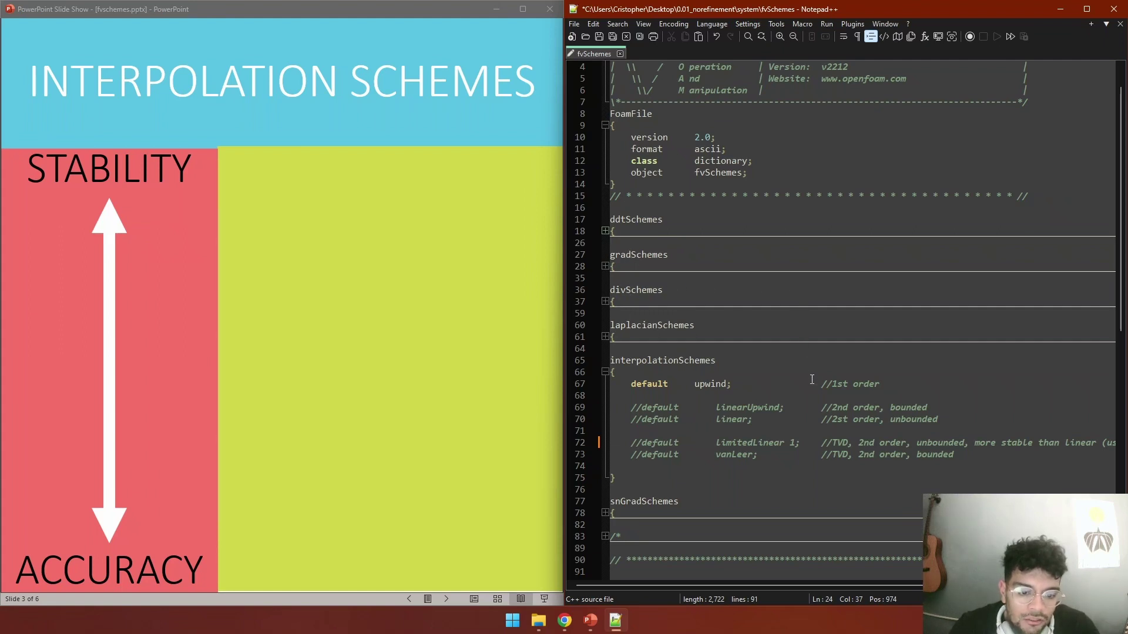
scroll(802, 378, "down", 1)
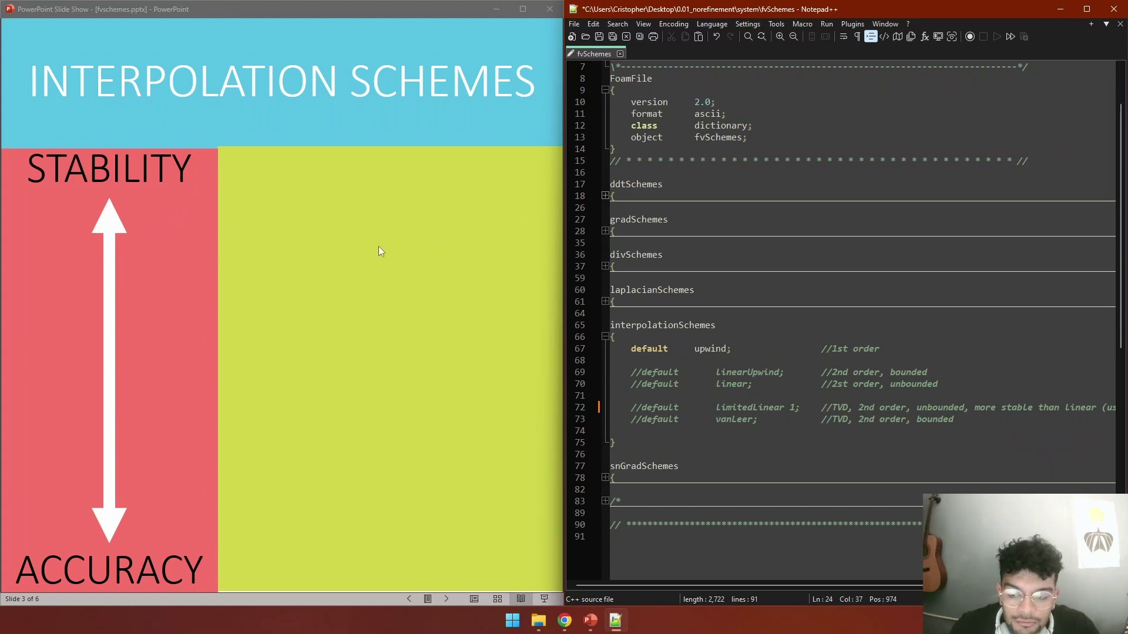
Reveal upwind, linearUpwind, linear, limitedLinear, the 1-to-0 range and vanLeer on the interpolation slide
left_click(313, 218)
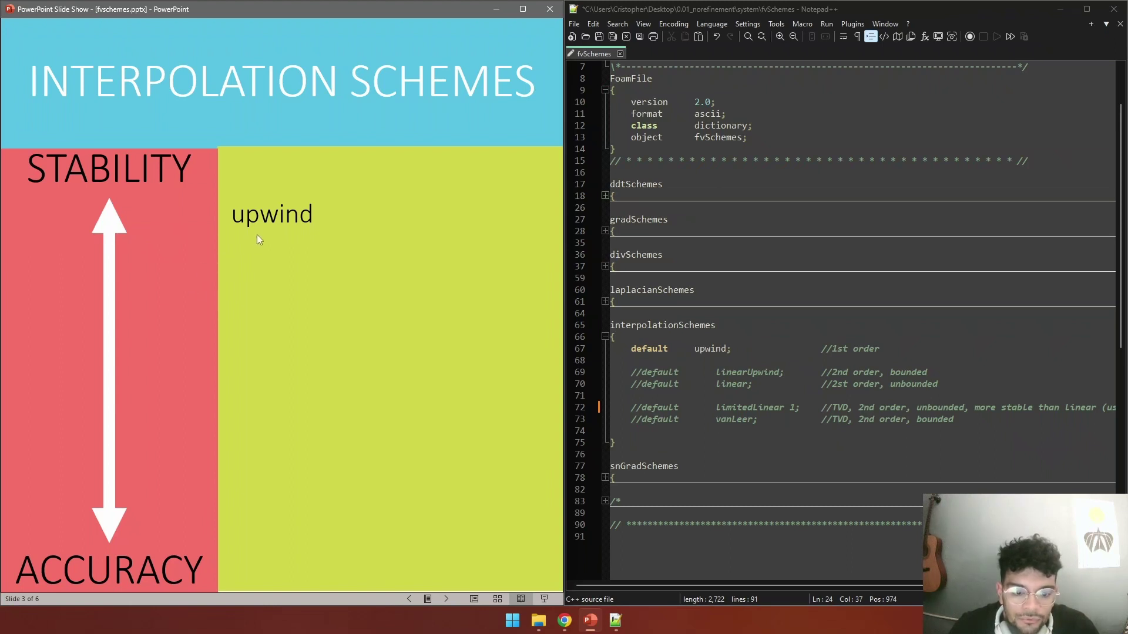
left_click(329, 270)
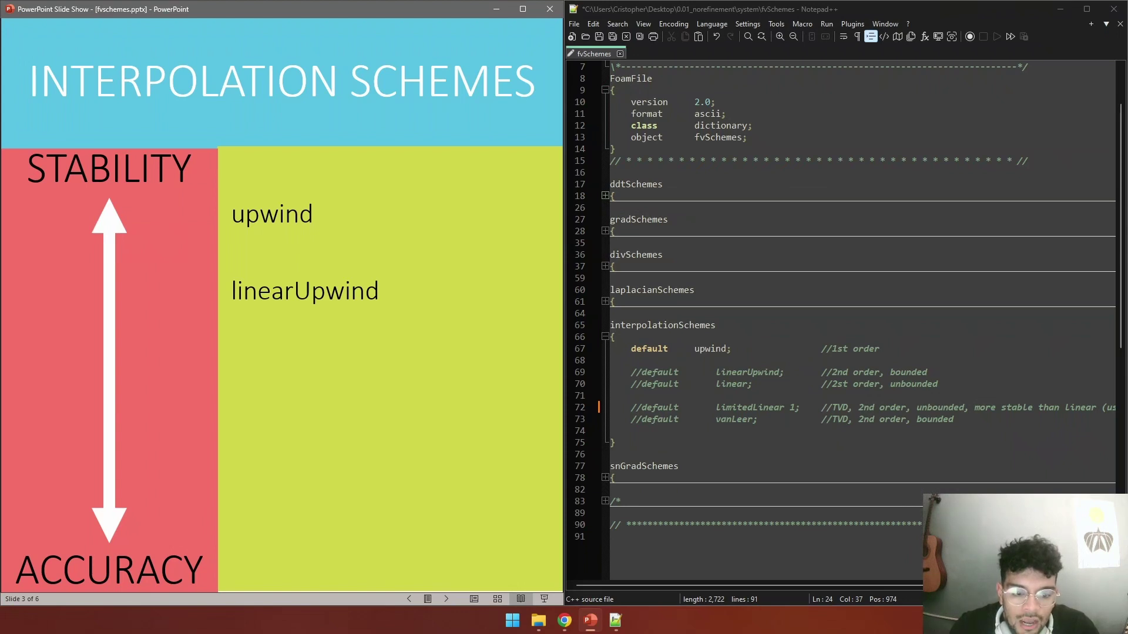
key("Right")
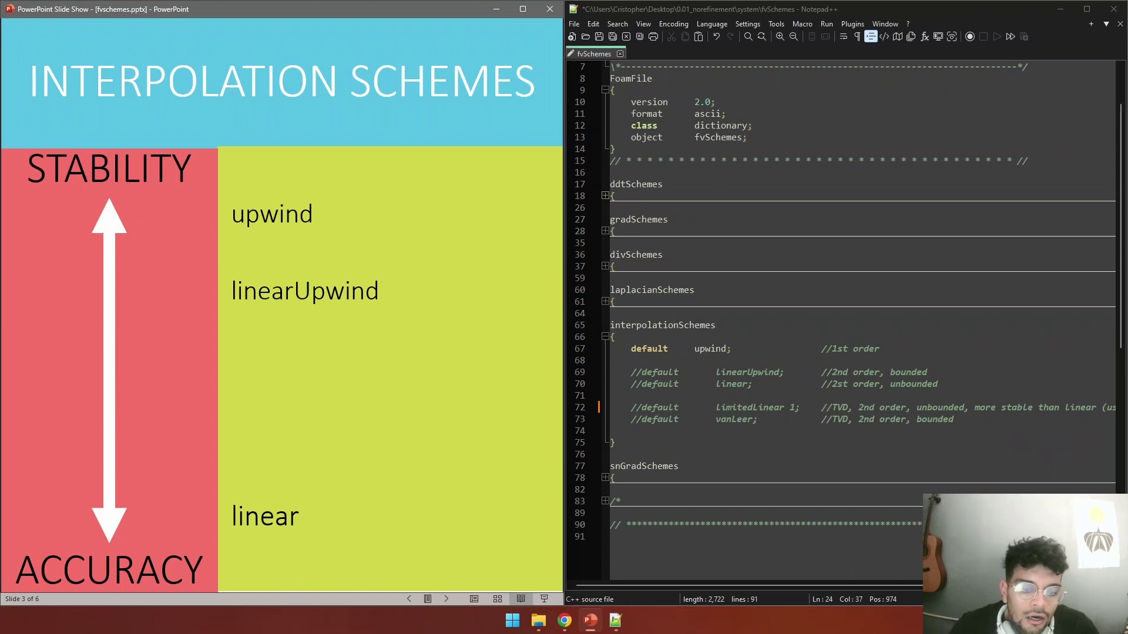
key("Right")
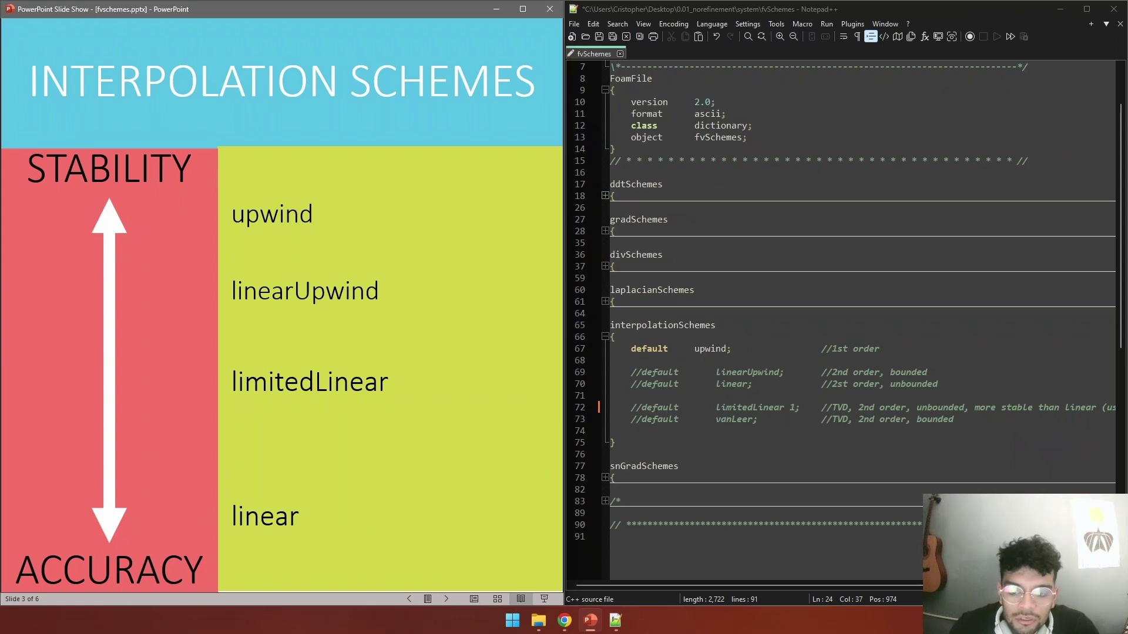
key("Right")
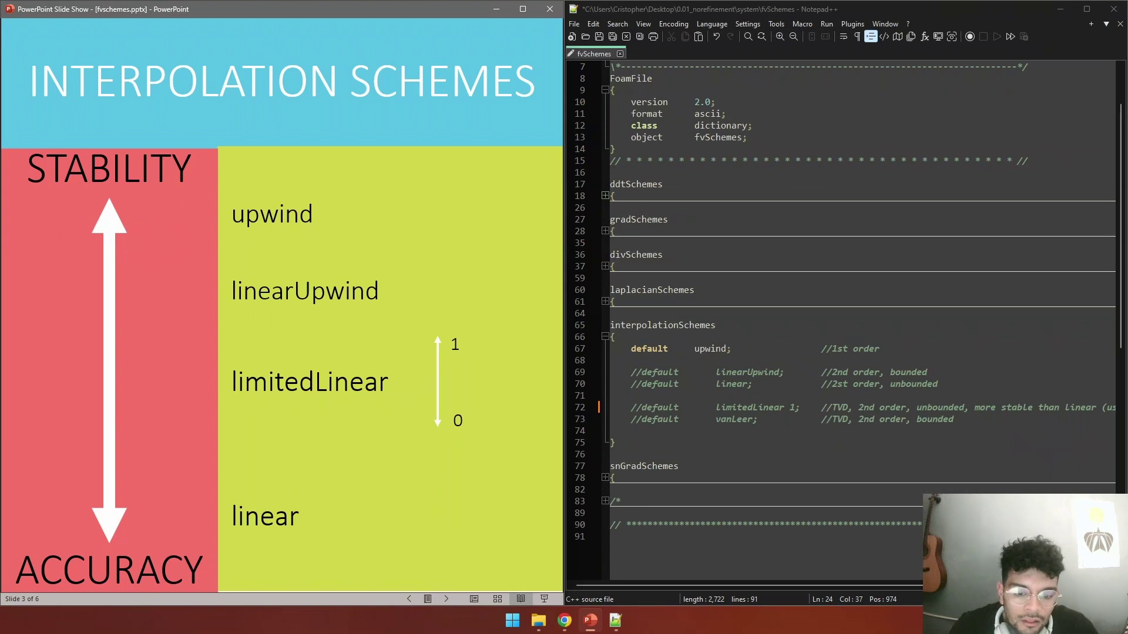
key("Right")
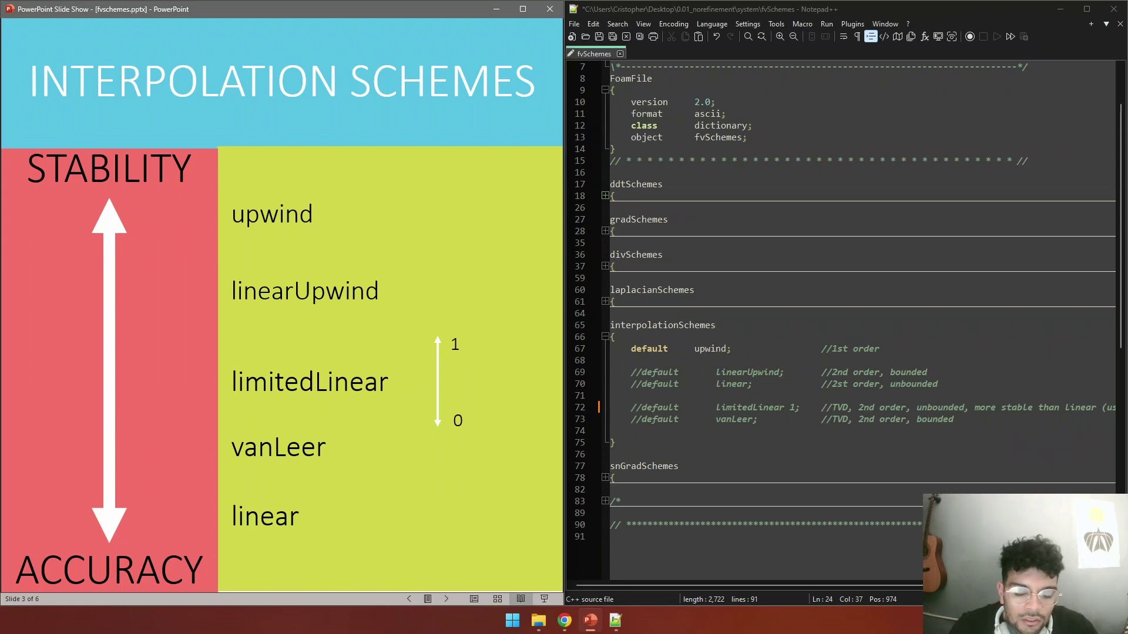
Advance to the Gradient Schemes slide, folding interpolationSchemes and expanding gradSchemes in Notepad++
left_click(266, 230)
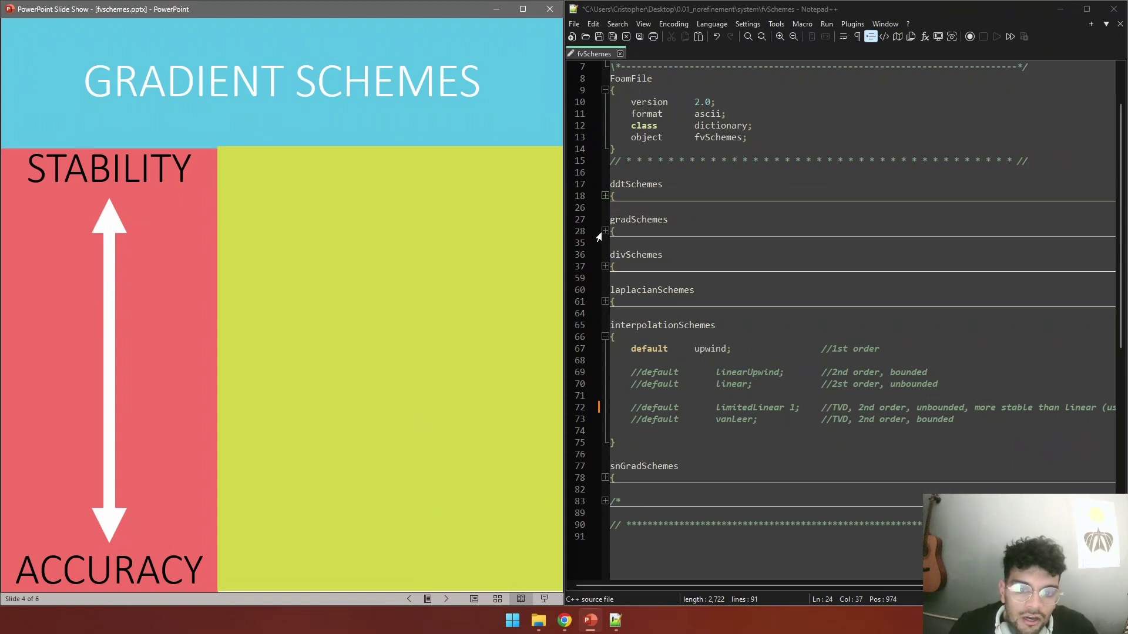
left_click(605, 337)
left_click(605, 231)
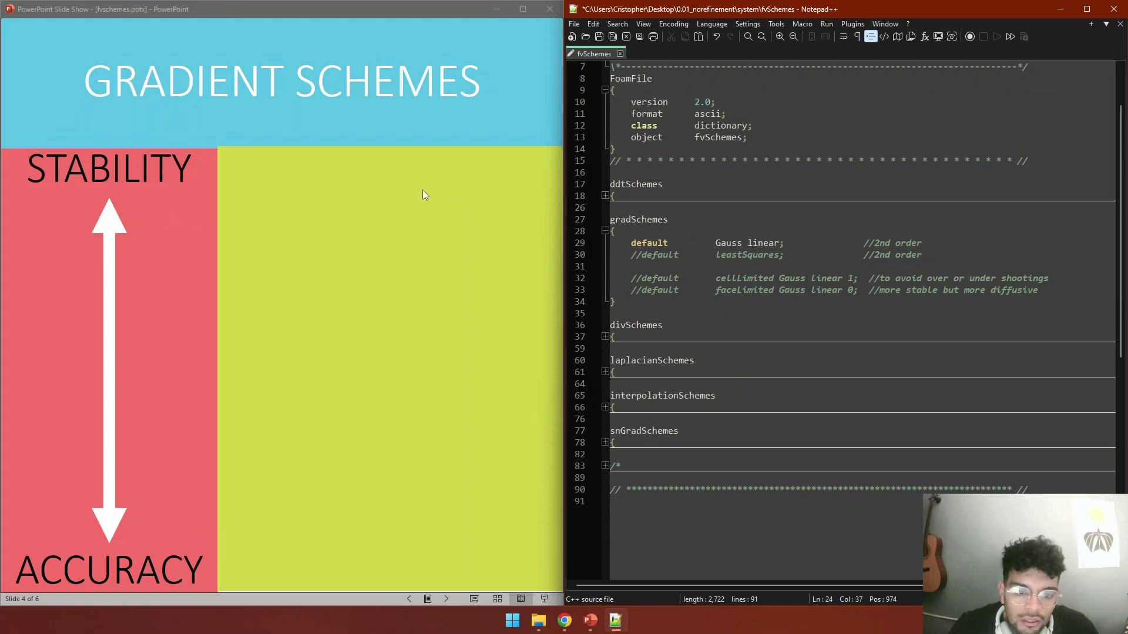
Reveal Gauss, leastSquares, faceLimited, cellLimited and the 1-to-0 range on the gradient slide
left_click(362, 212)
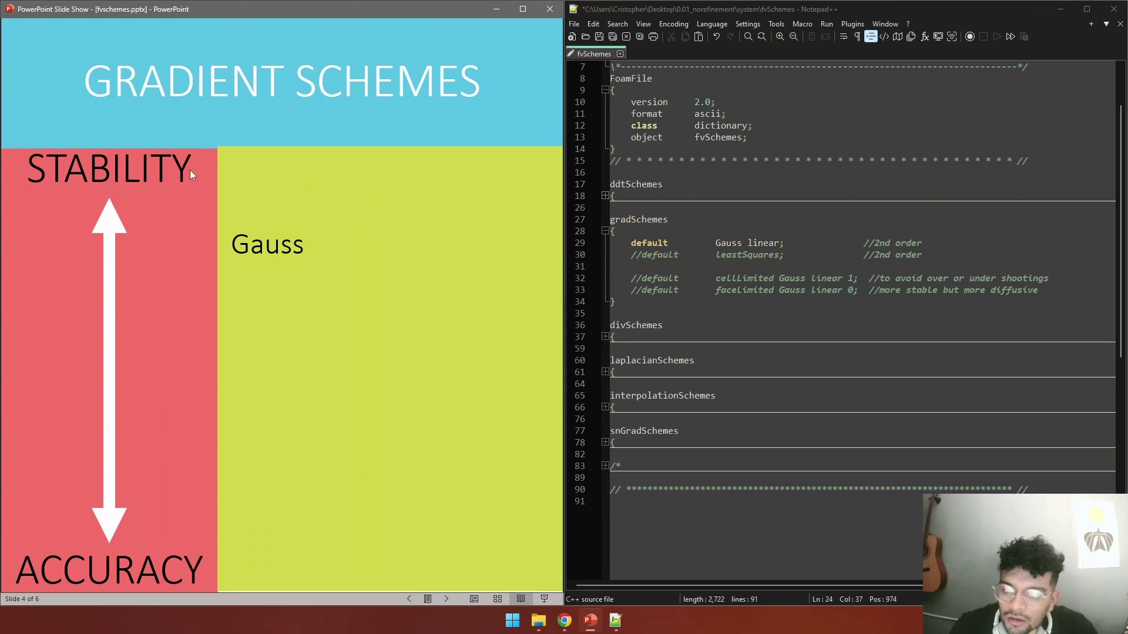
left_click(305, 195)
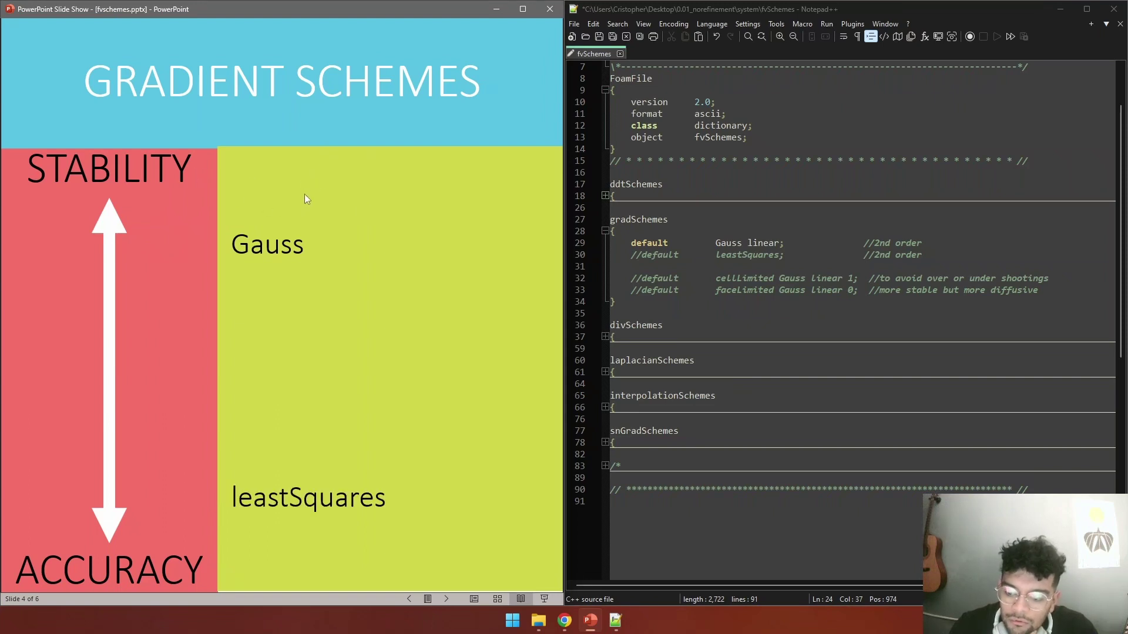
left_click(370, 316)
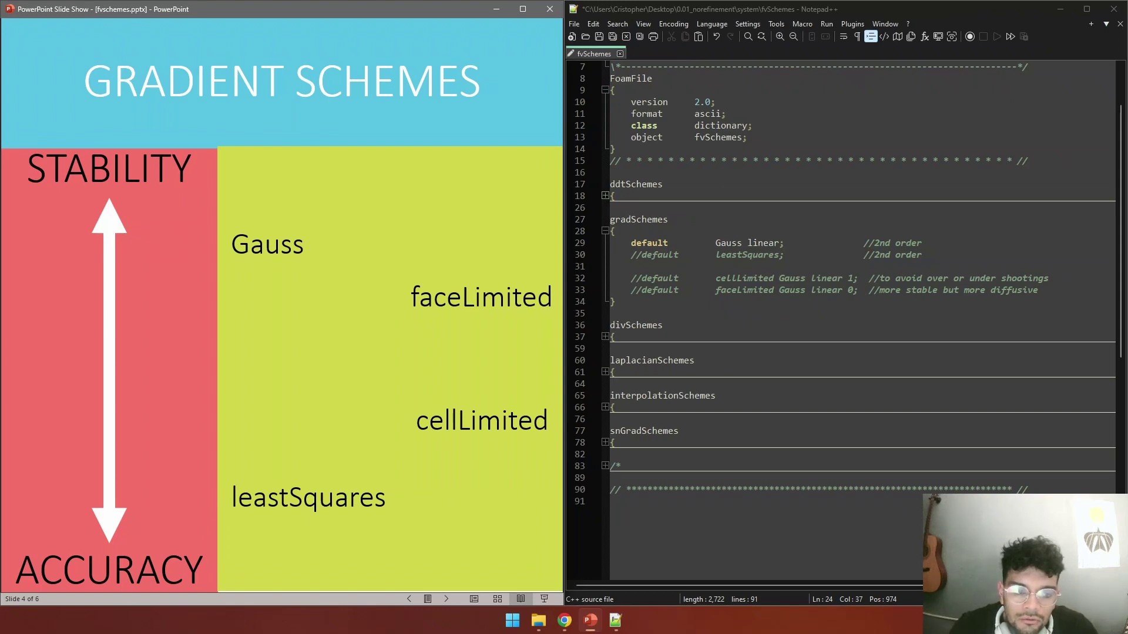
key("Right")
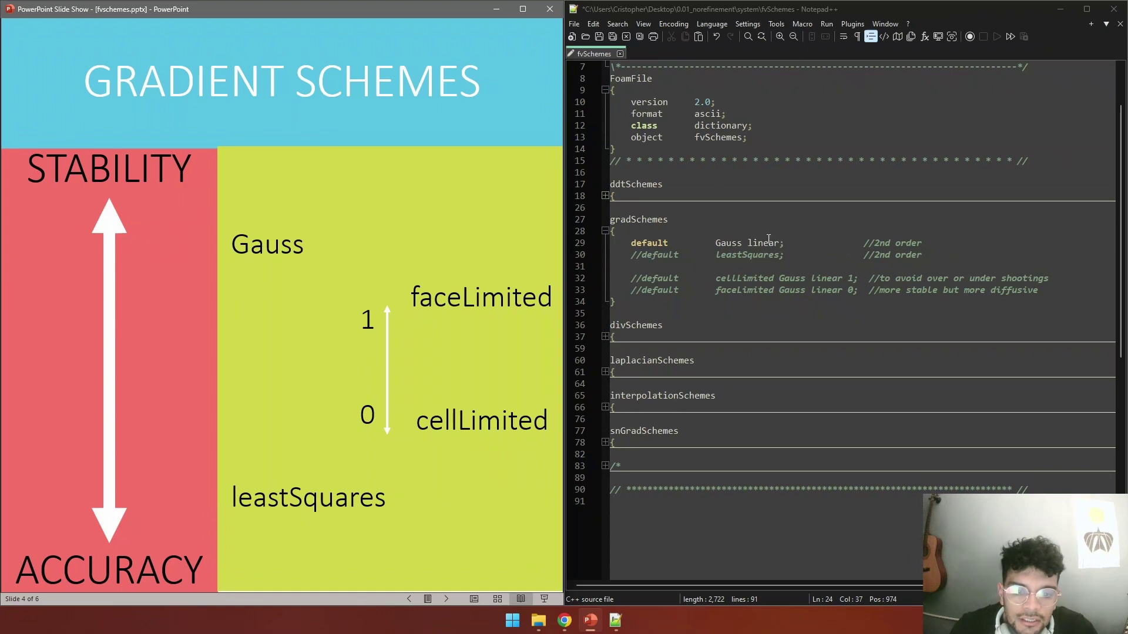
Highlight Gauss on line 29, re-expand interpolationSchemes, and advance to the Divergence Schemes slide
left_click(722, 243)
double_click(721, 244)
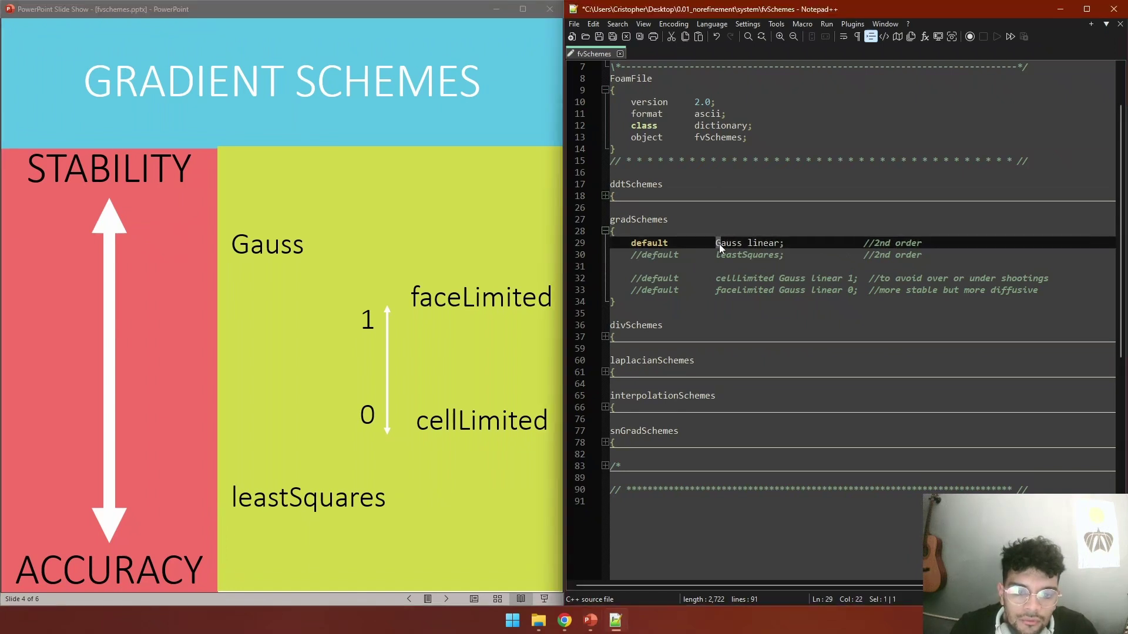
left_click(714, 244)
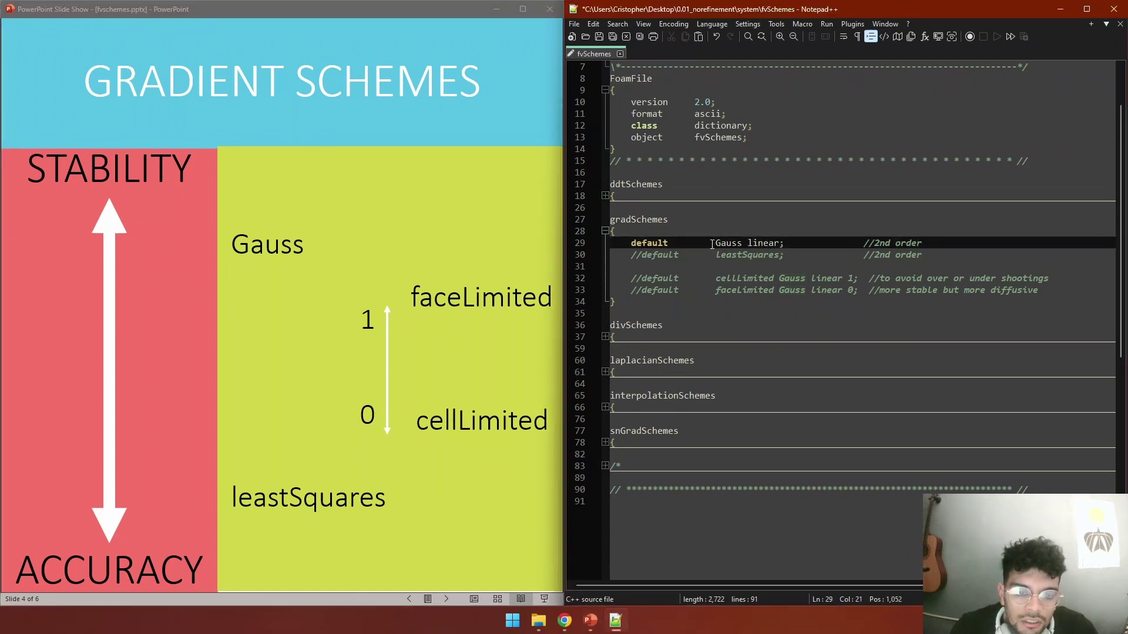
left_click(605, 407)
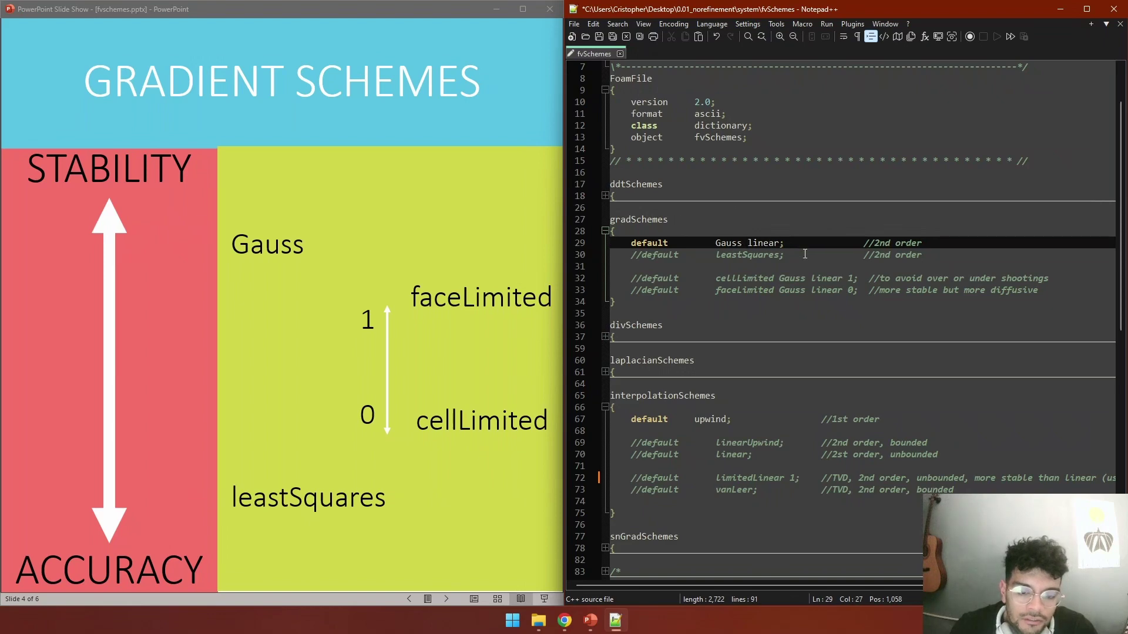
left_click(495, 131)
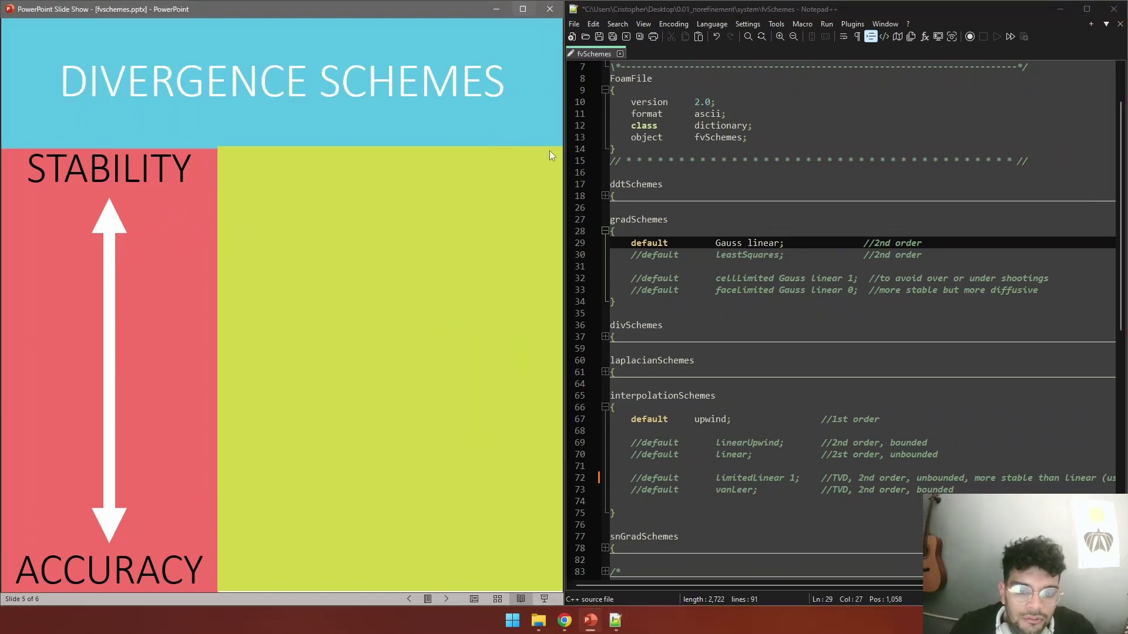
Expand divSchemes, show Gauss on the divergence slide, and unfold the commented-out alternative div schemes
left_click(605, 337)
scroll(605, 336, "down", 1)
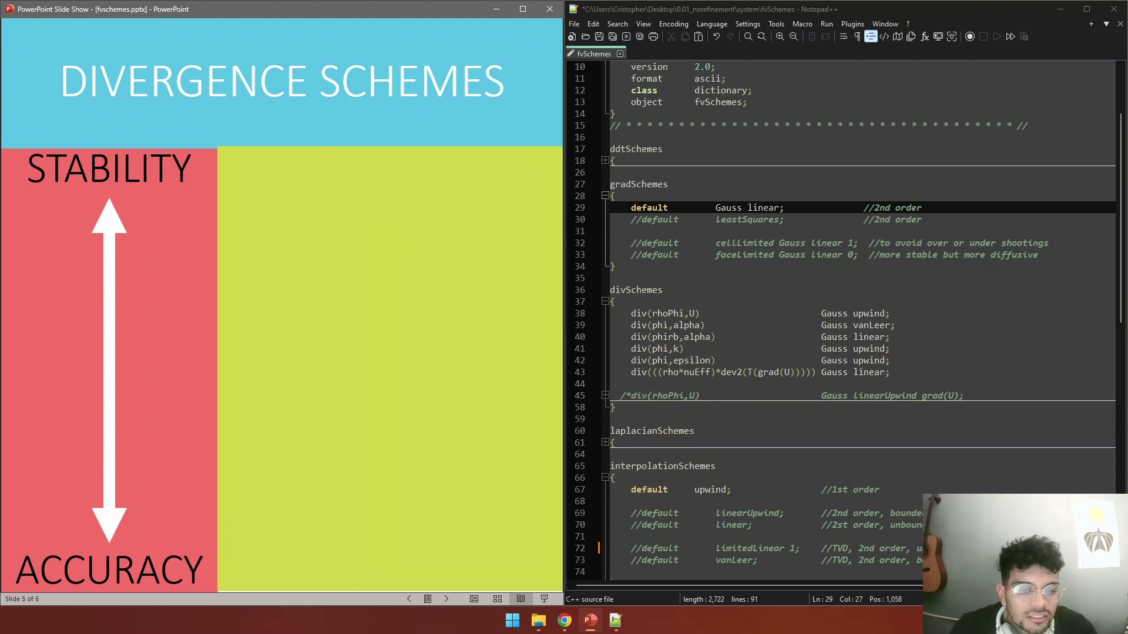
key("Right")
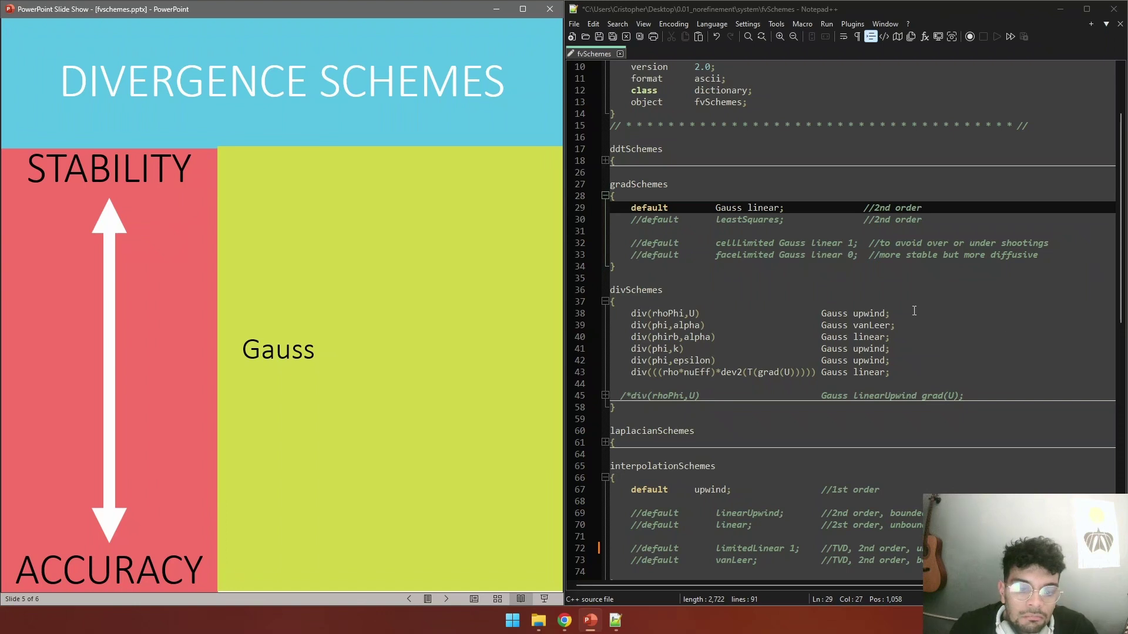
scroll(915, 311, "down", 1)
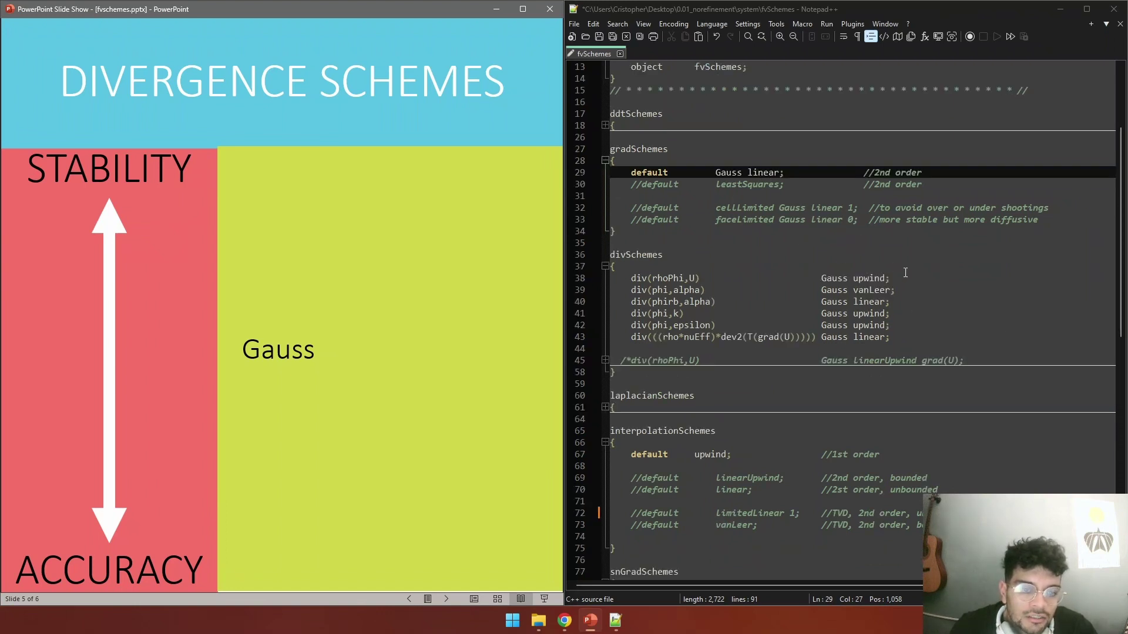
scroll(901, 308, "down", 1)
scroll(781, 296, "down", 1)
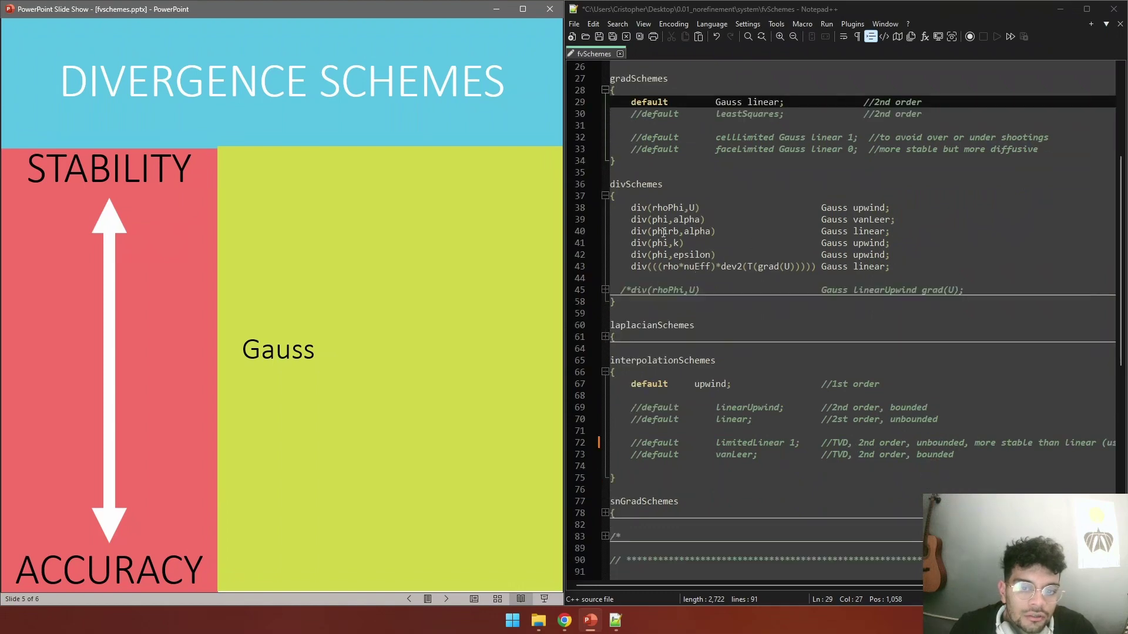
left_click(606, 289)
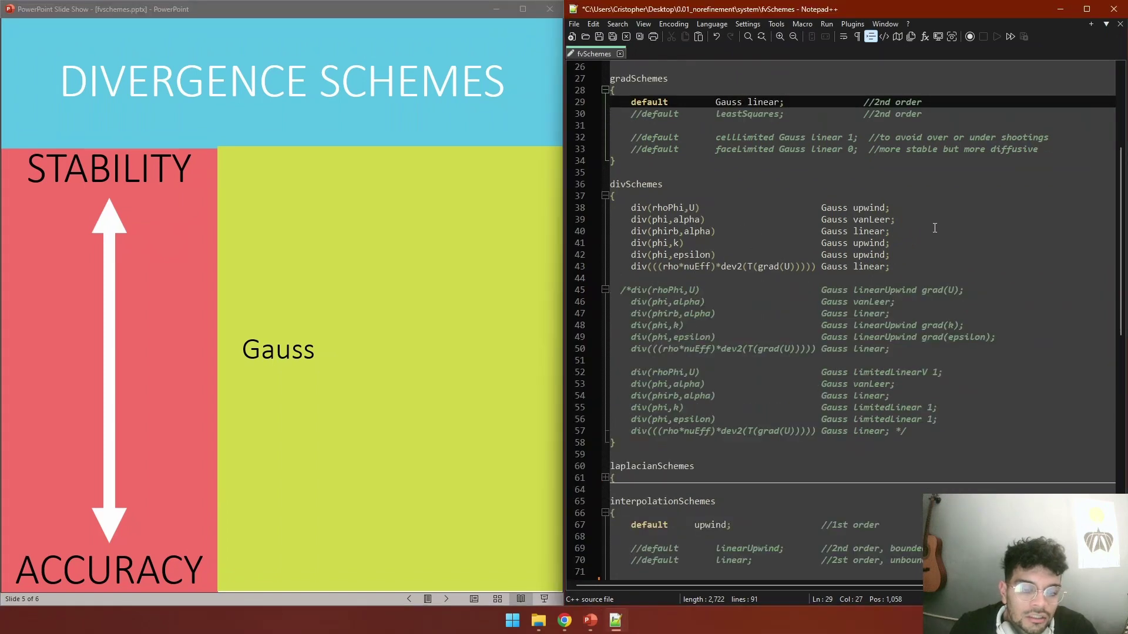
Point out the active div() entries: Gauss upwind, Gauss vanLeer and Gauss linear on lines 38–43
left_click(634, 208)
left_click(631, 292)
left_click(633, 372)
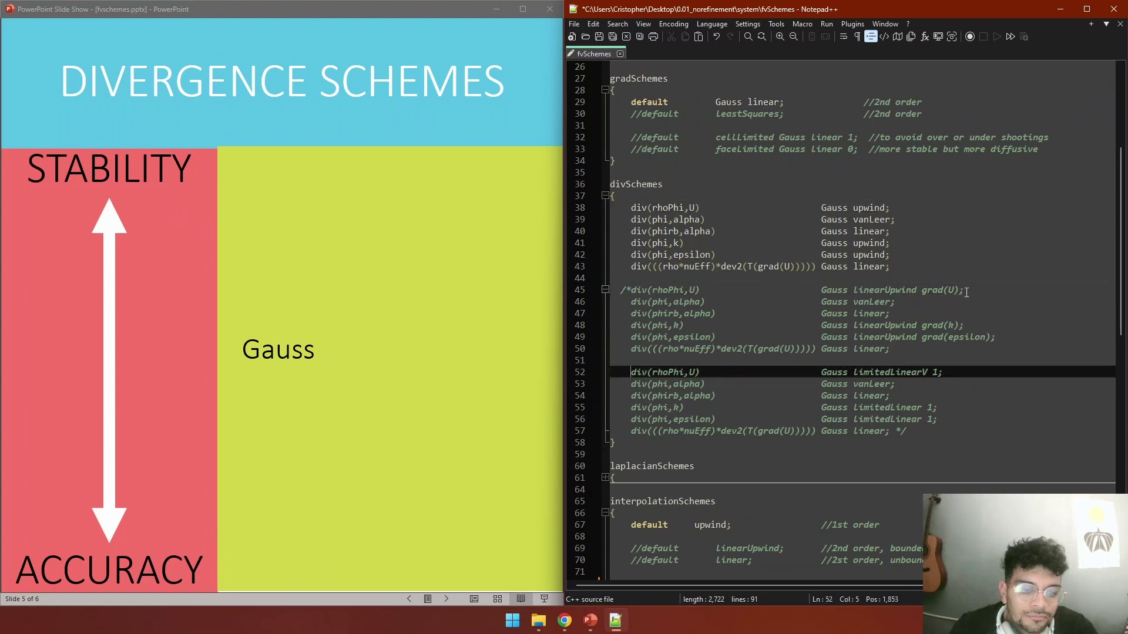
left_click(1033, 217)
left_click(1019, 207)
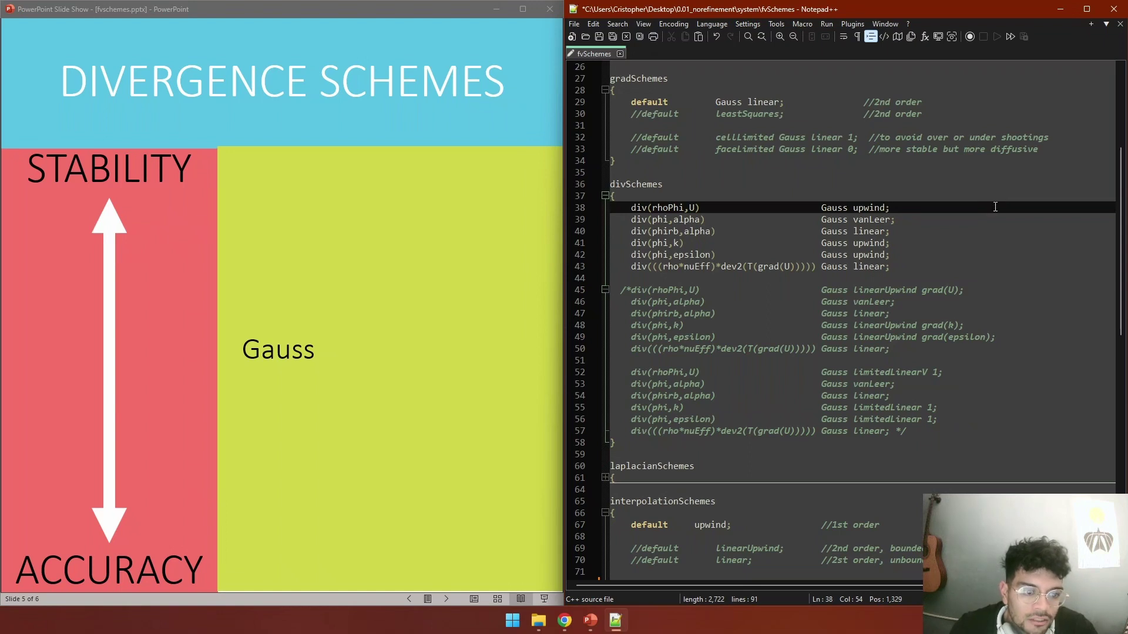
left_click(905, 264)
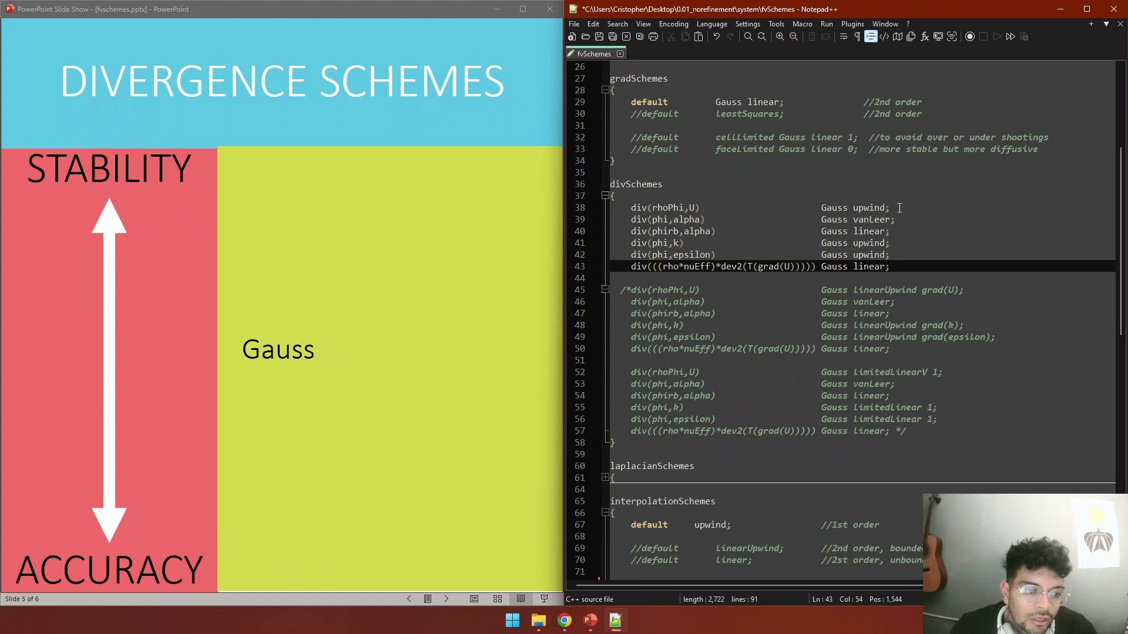
left_click(897, 220)
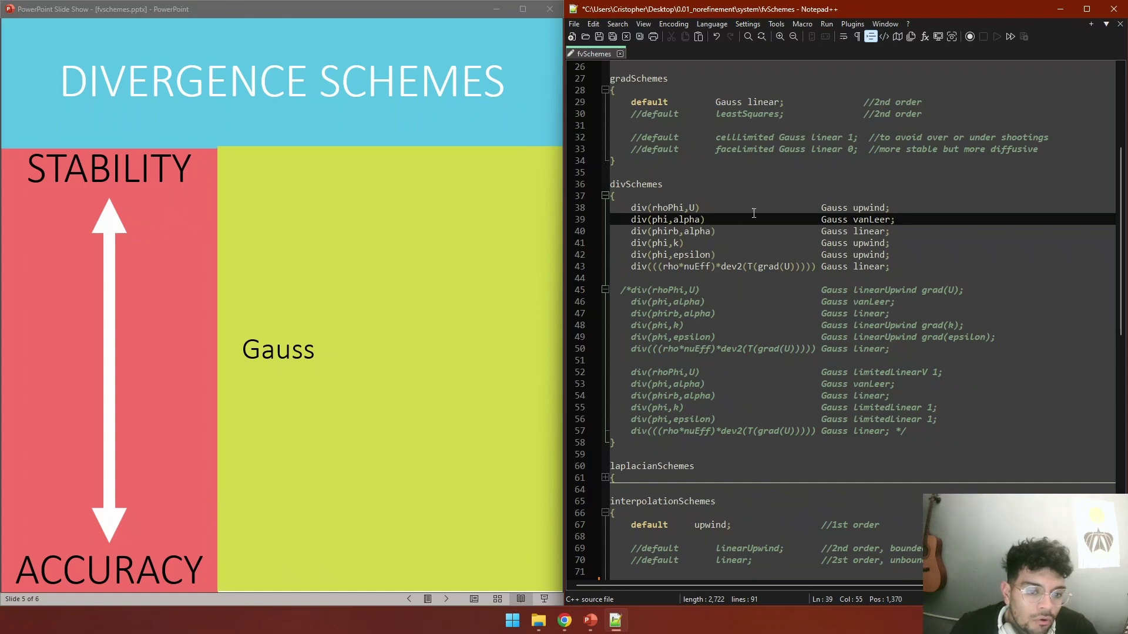
left_click(675, 256)
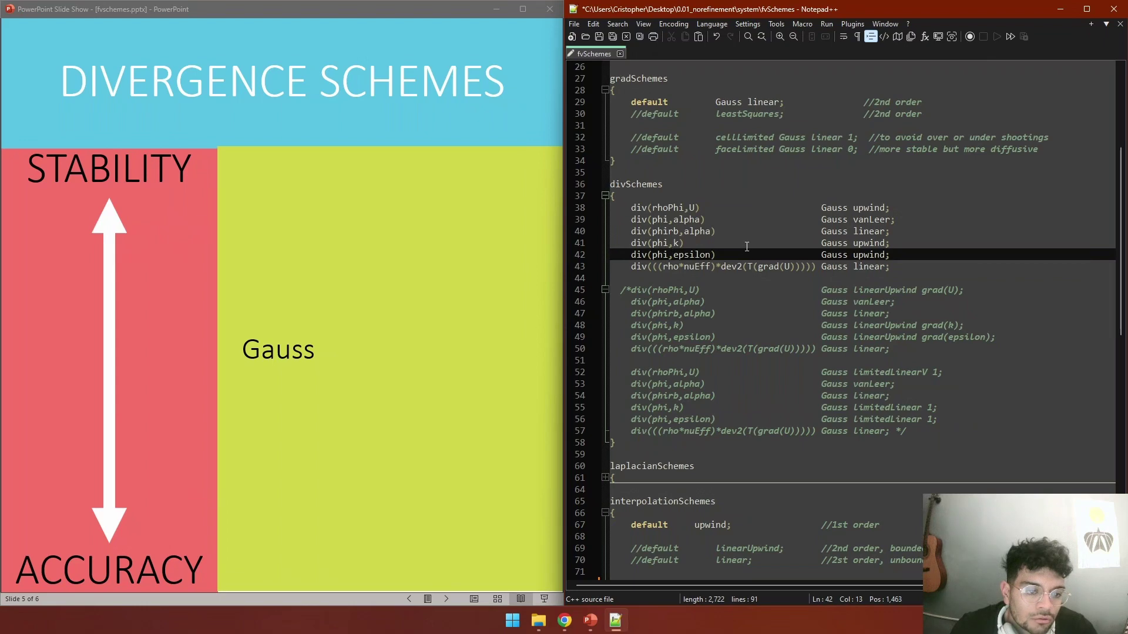
left_click(798, 208)
left_click(908, 195)
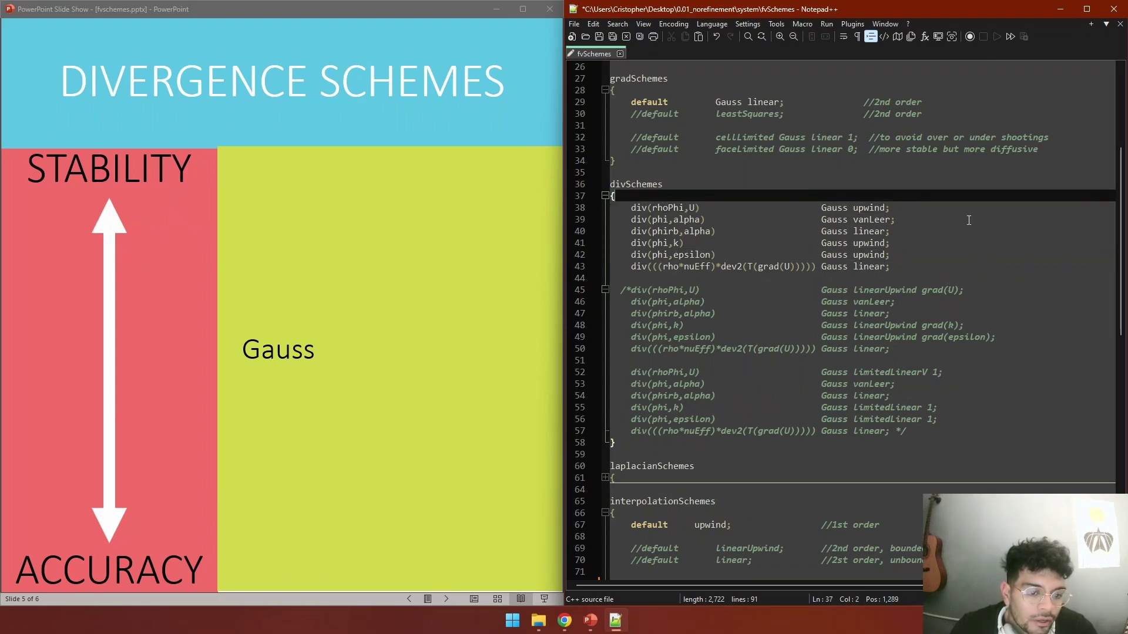
Scroll to the commented alternative set and highlight div(rhoPhi,U) Gauss limitedLinearV 1 on line 52
scroll(970, 217, "down", 1)
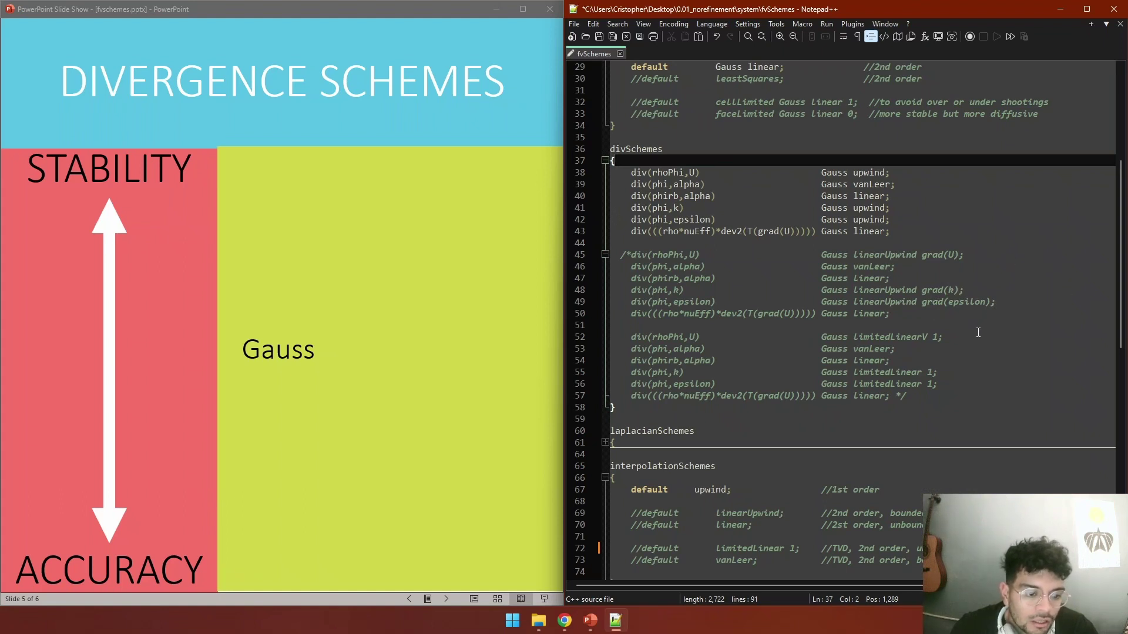
scroll(964, 329, "down", 1)
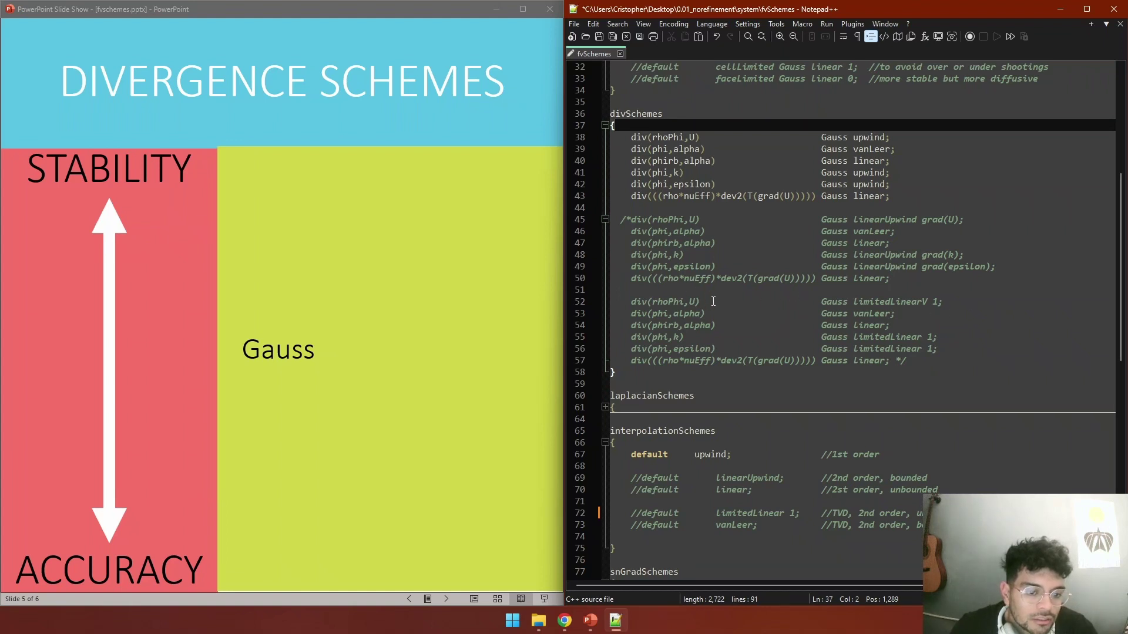
left_click(928, 302)
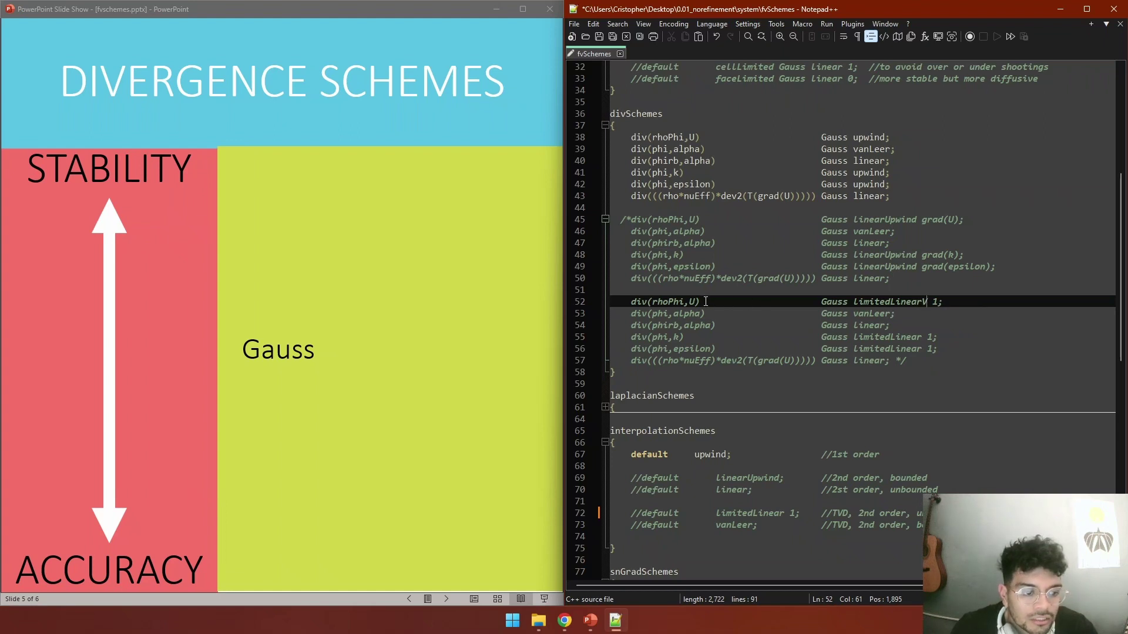
scroll(713, 301, "down", 1)
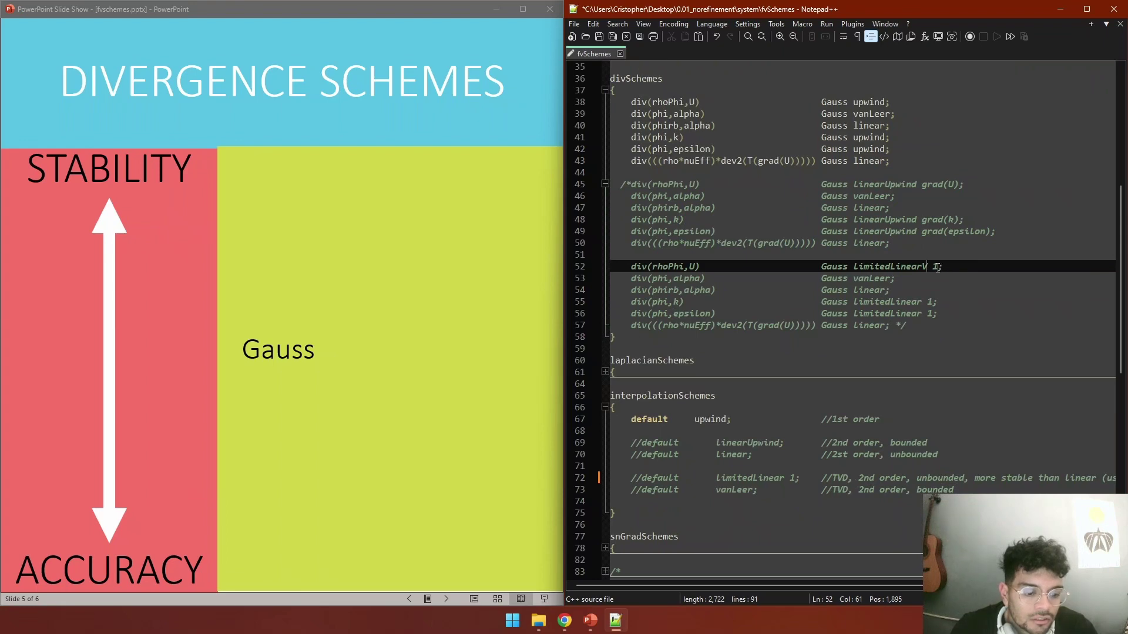
Advance the slideshow to the surface normal slide and reveal its non-orthogonality limits table
scroll(969, 259, "up", 1)
left_click(412, 353)
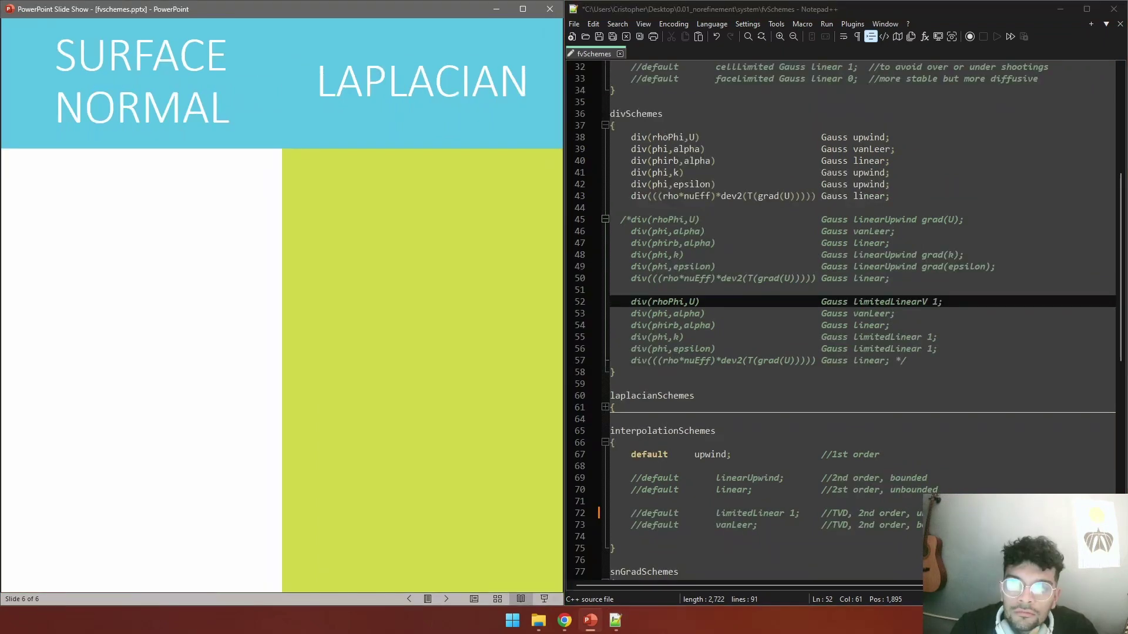
left_click(333, 194)
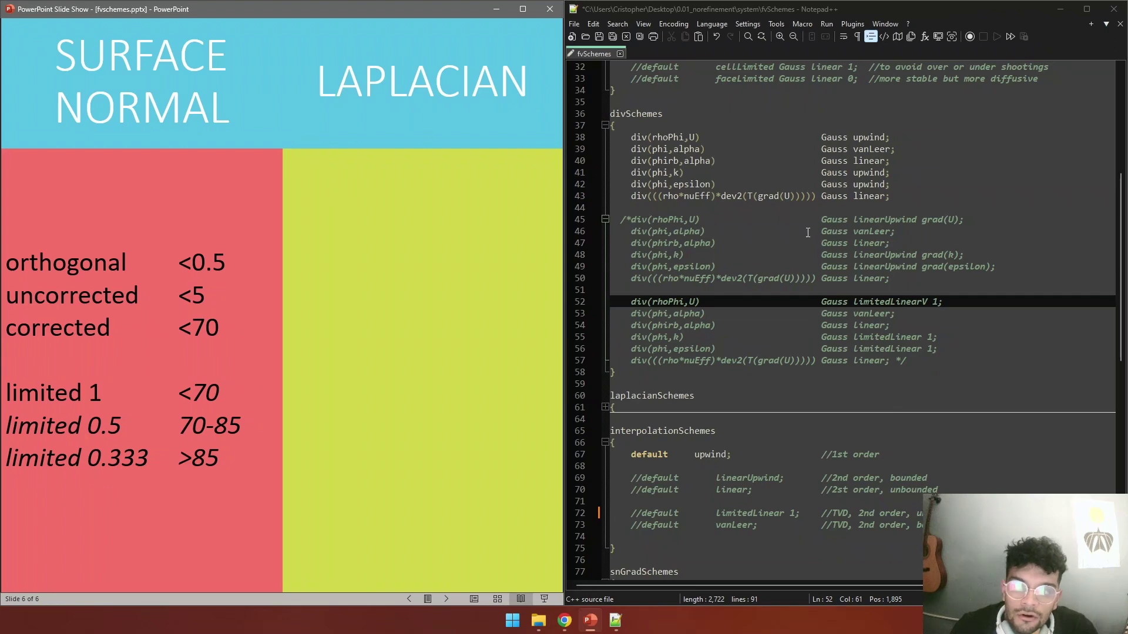
Collapse gradSchemes and divSchemes, expand snGradSchemes, and bring File Explorer forward
scroll(778, 295, "up", 2)
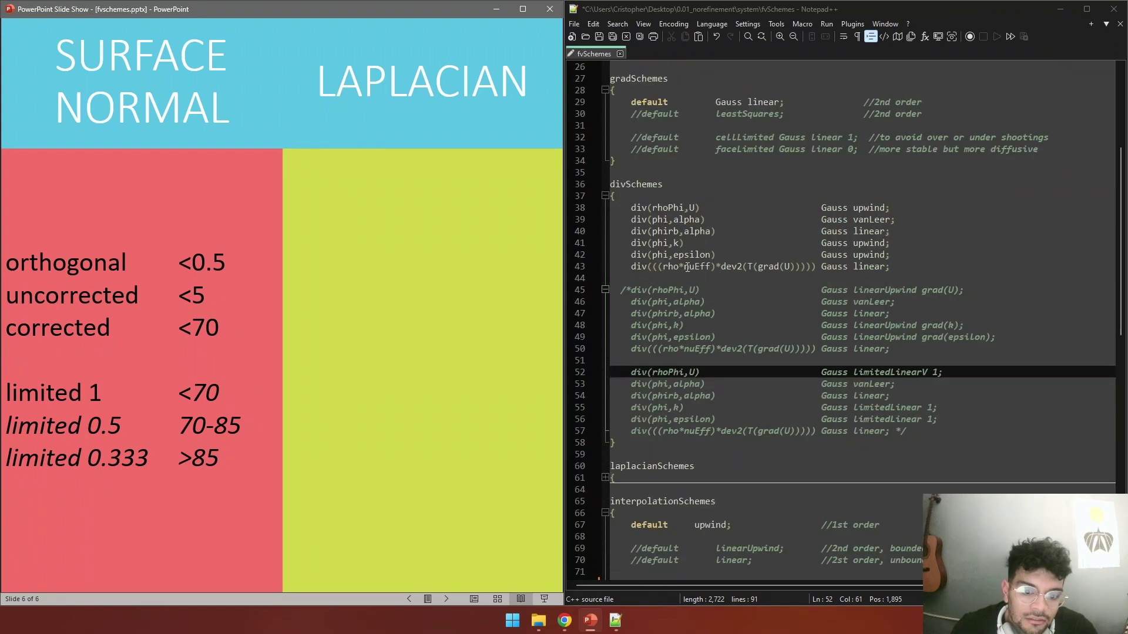
left_click(605, 90)
left_click(605, 125)
left_click(605, 336)
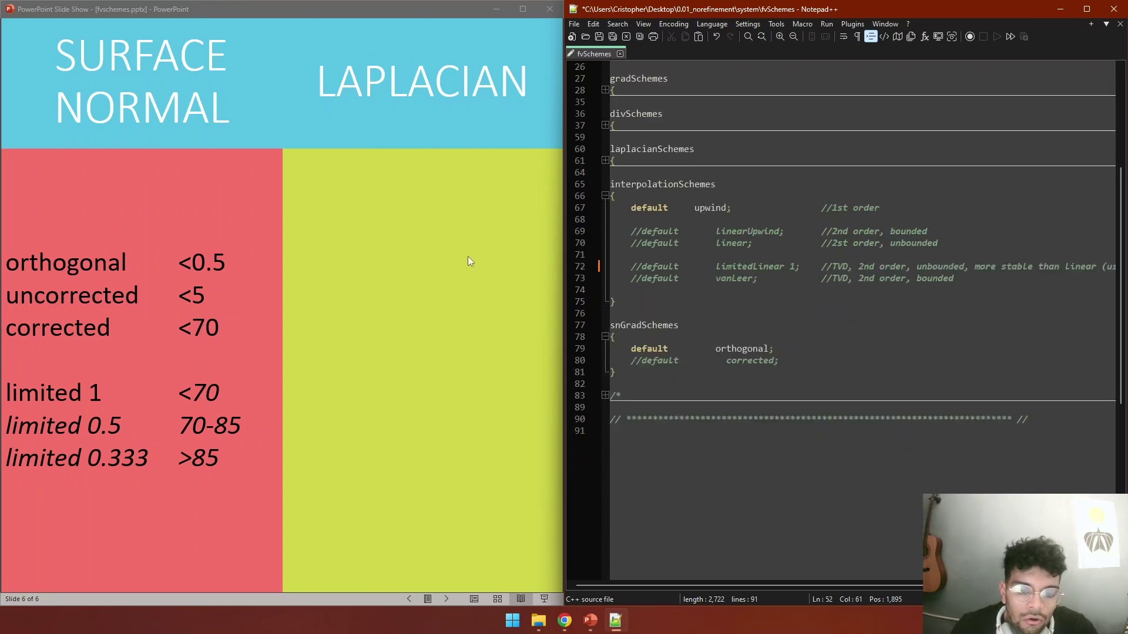
left_click(539, 621)
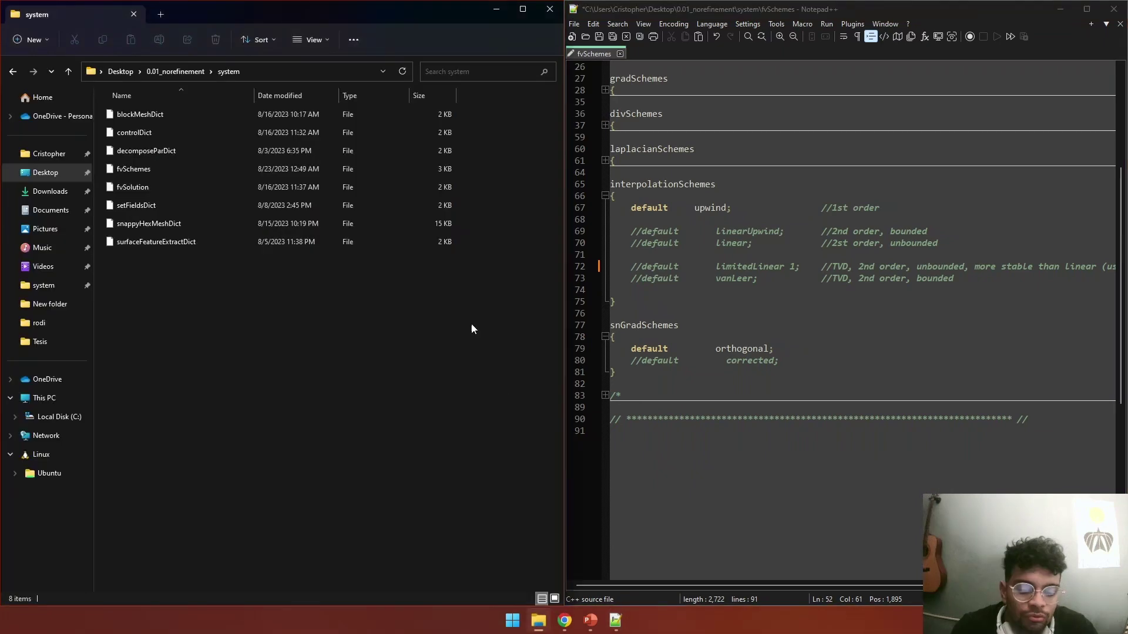
Launch a WSL shell from the 0.01_norefinement folder via the Explorer address bar
left_click(181, 72)
left_click(247, 73)
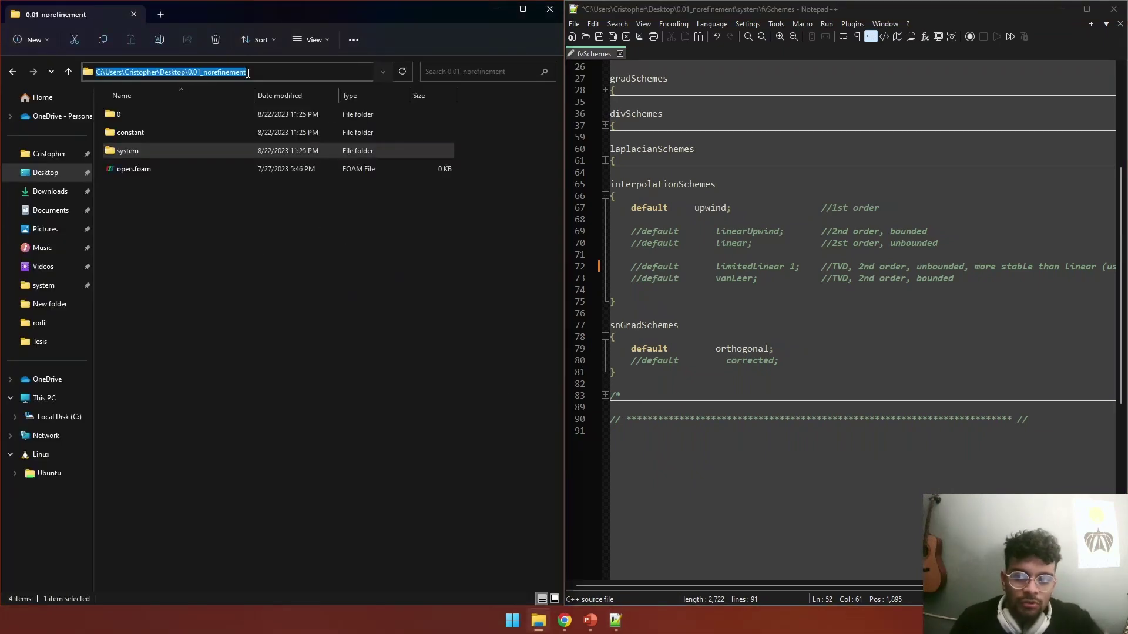
type("wsl")
key("Return")
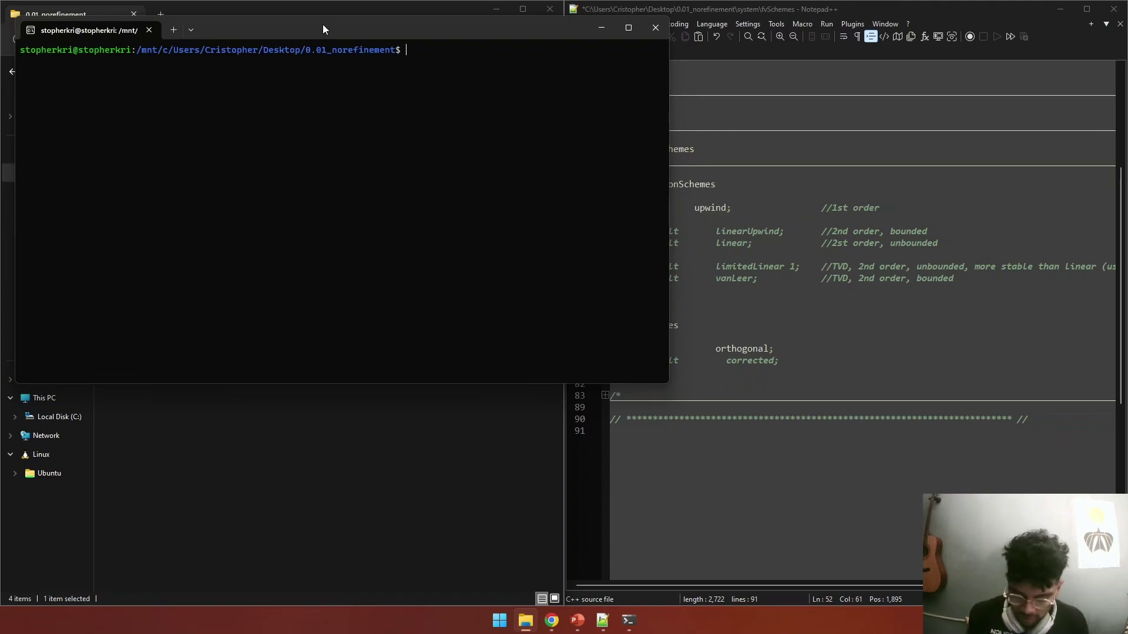
Run checkMesh (Mesh OK, zero non-orthogonality), then minimize the Terminal and File Explorer windows
type("checkMesh")
key("Return")
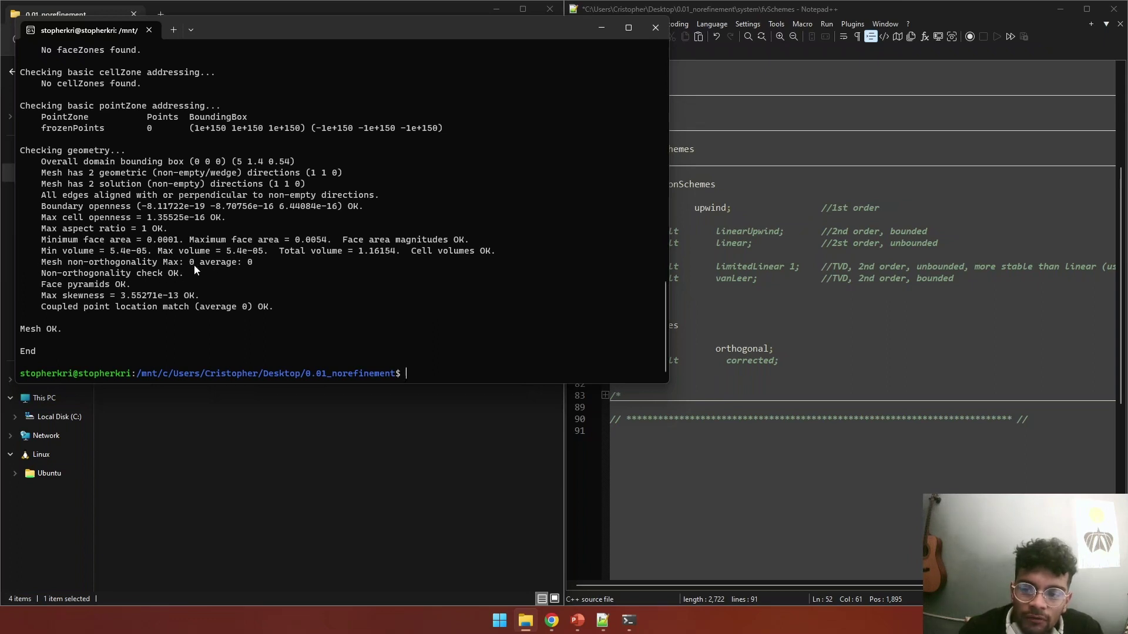
left_click(600, 27)
left_click(498, 10)
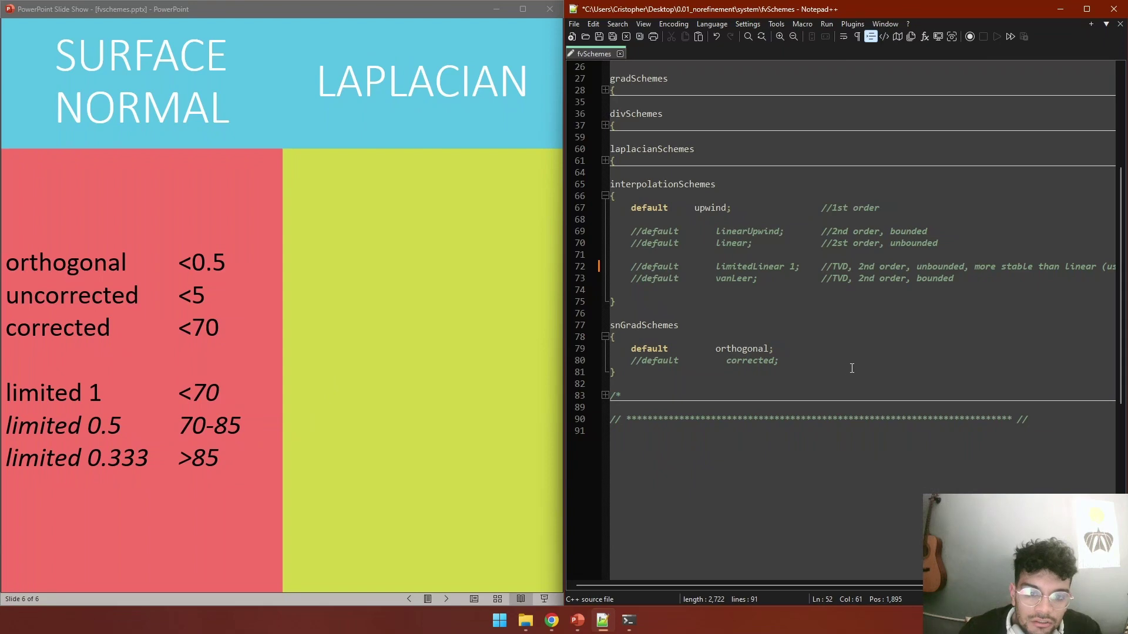
Expand the laplacianSchemes block in fvSchemes
scroll(852, 369, "up", 1)
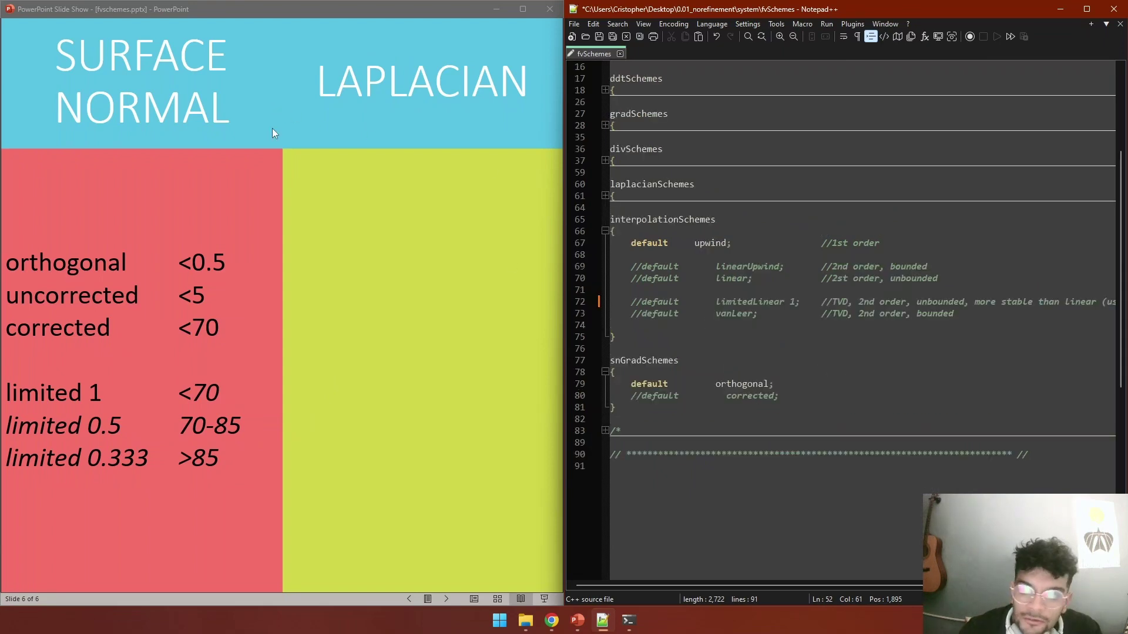
left_click(605, 197)
left_click_drag(626, 189, 631, 189)
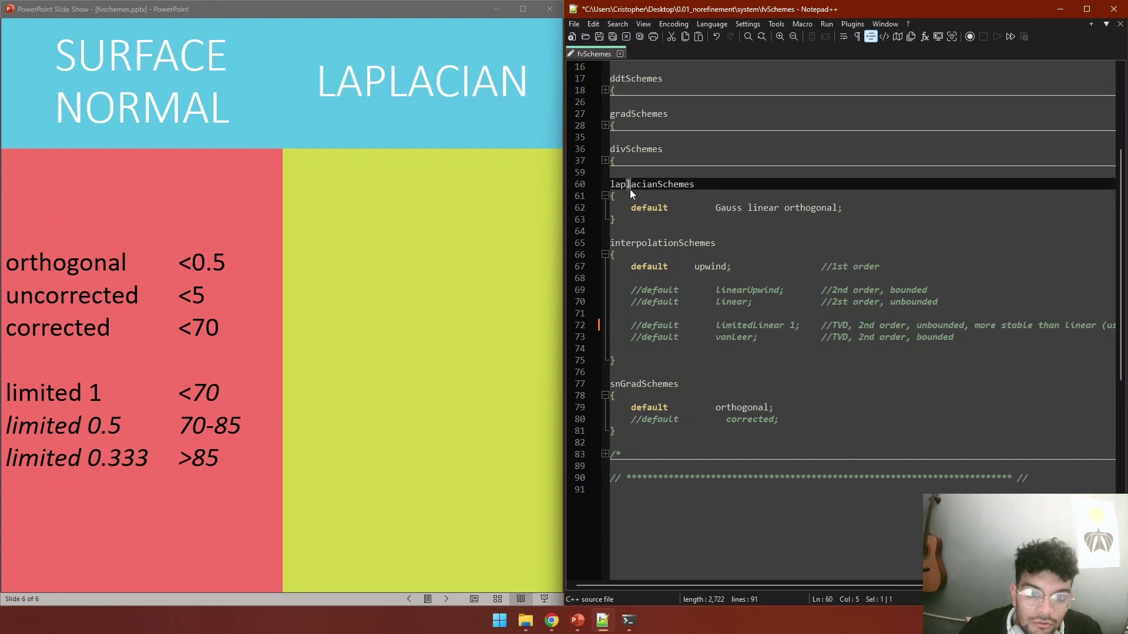
left_click(709, 189)
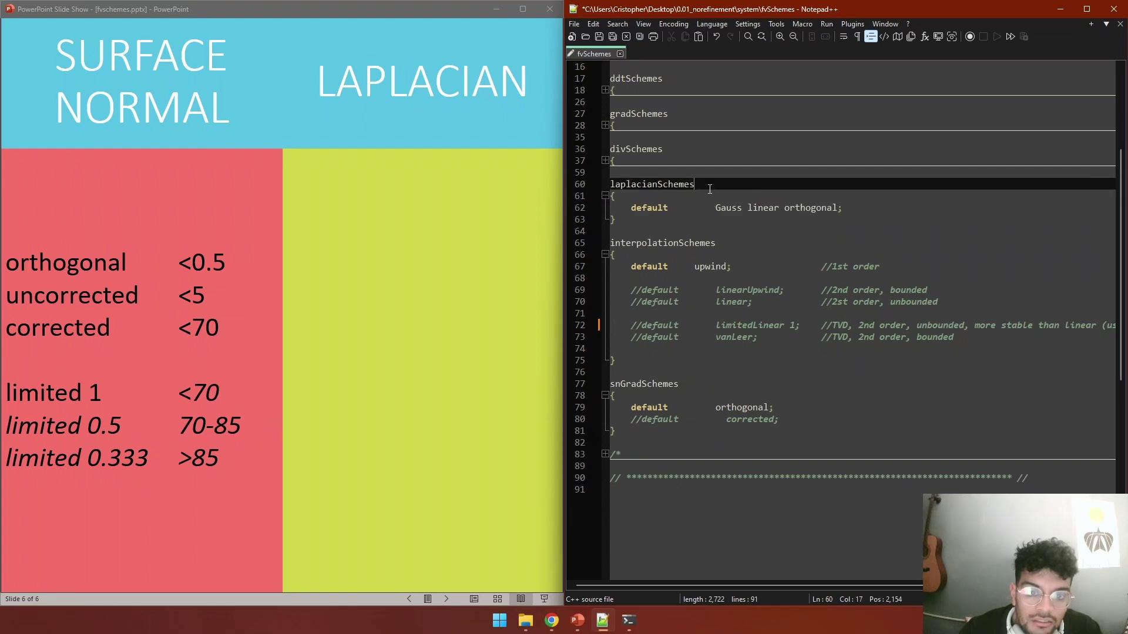
Reveal the Laplacian formula and Gauss on the slide
left_click(407, 146)
left_click(410, 142)
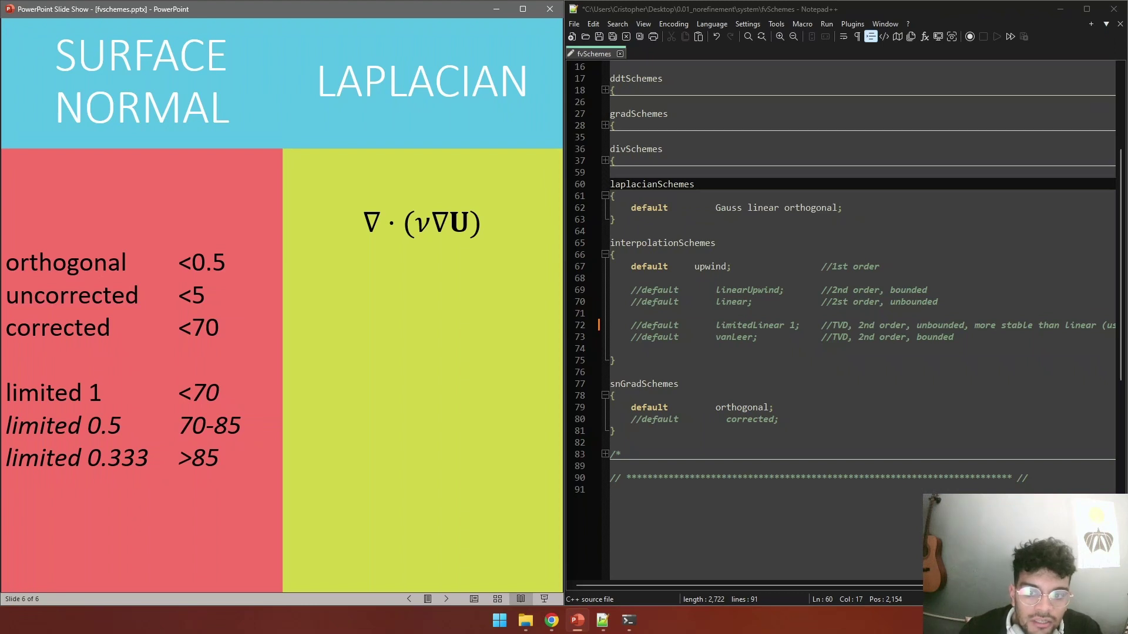
left_click(459, 262)
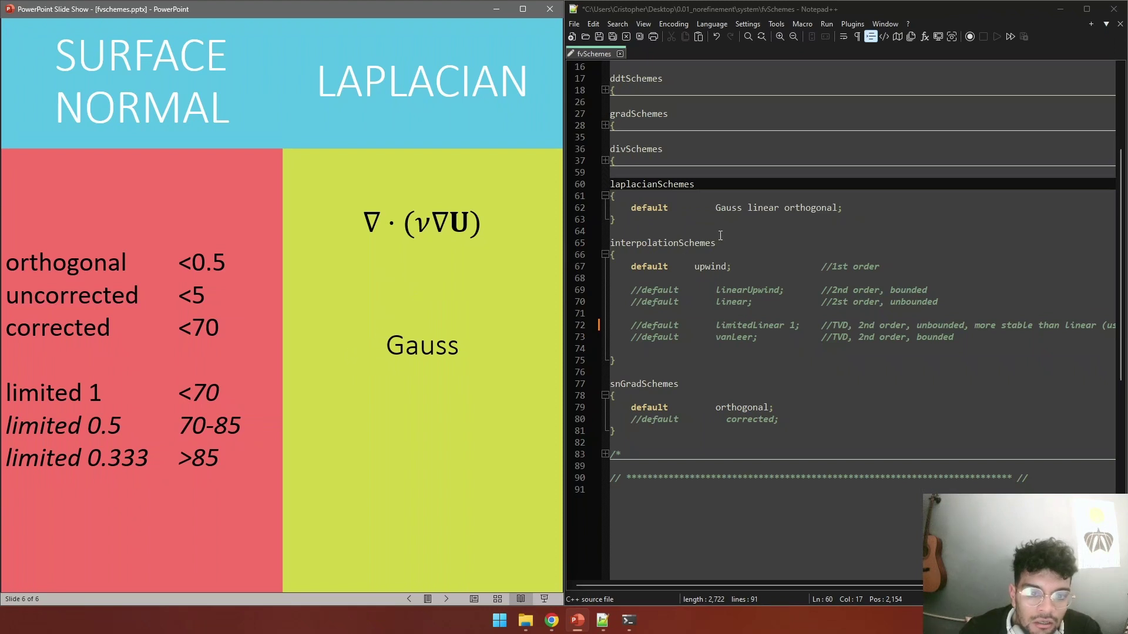
Highlight linear and orthogonal in the laplacian entry and snGradSchemes' orthogonal default on line 79
left_click(747, 210)
left_click_drag(748, 210, 775, 207)
left_click(775, 206)
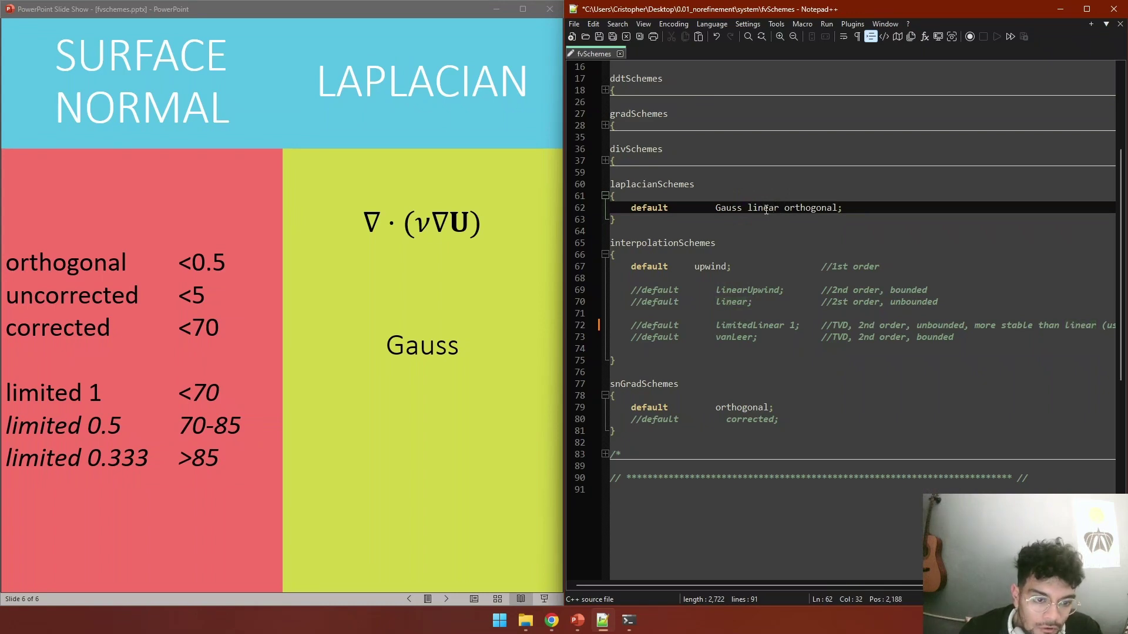
left_click(732, 407)
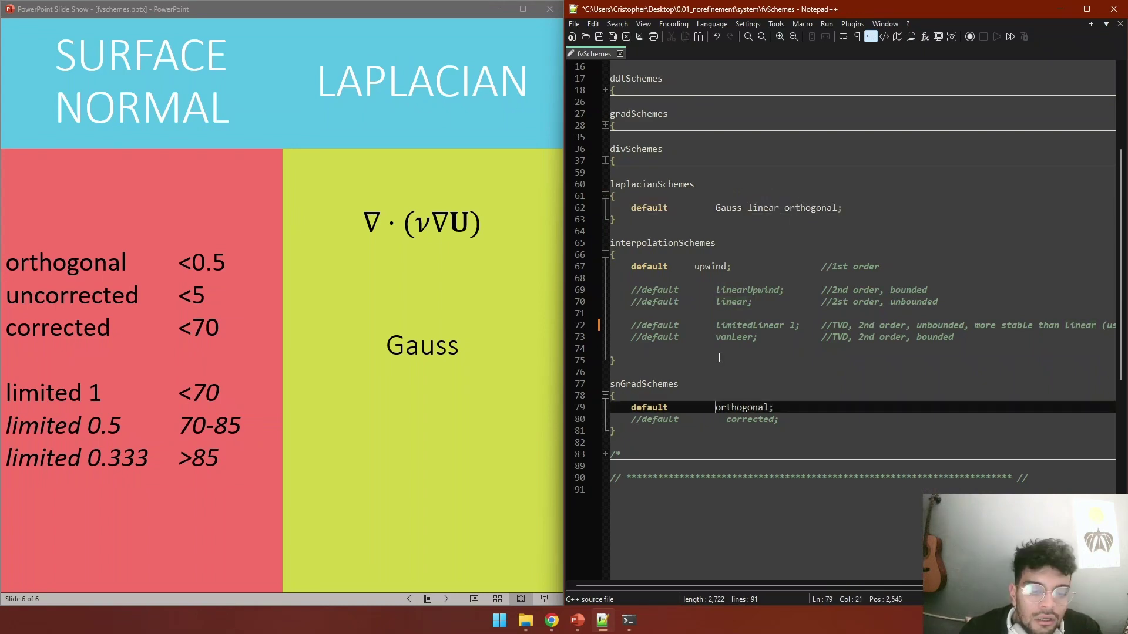
left_click(811, 206)
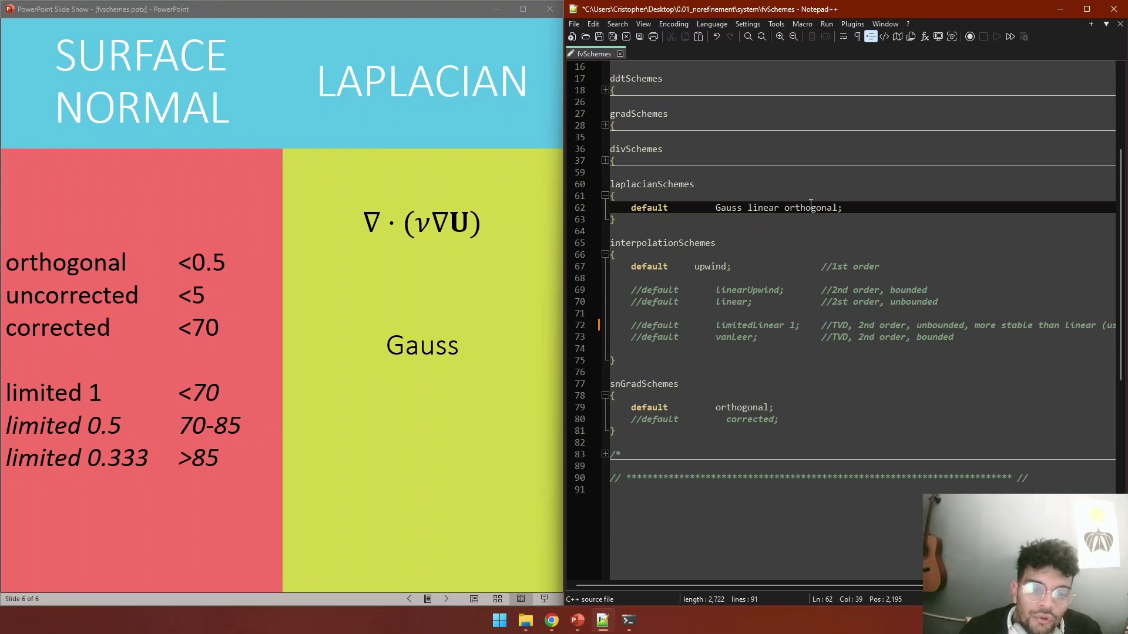
Unfold the commented /* wallDist */ block at line 83 showing method meshWave, then scroll back up
scroll(858, 161, "down", 1)
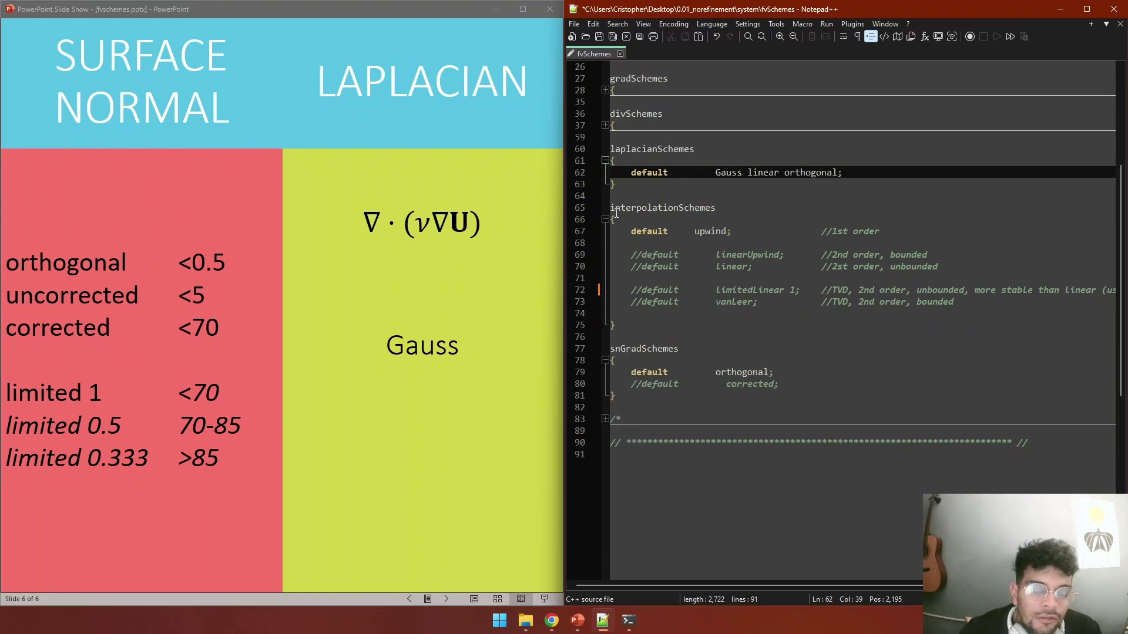
left_click(605, 419)
left_click(691, 416)
scroll(684, 406, "down", 1)
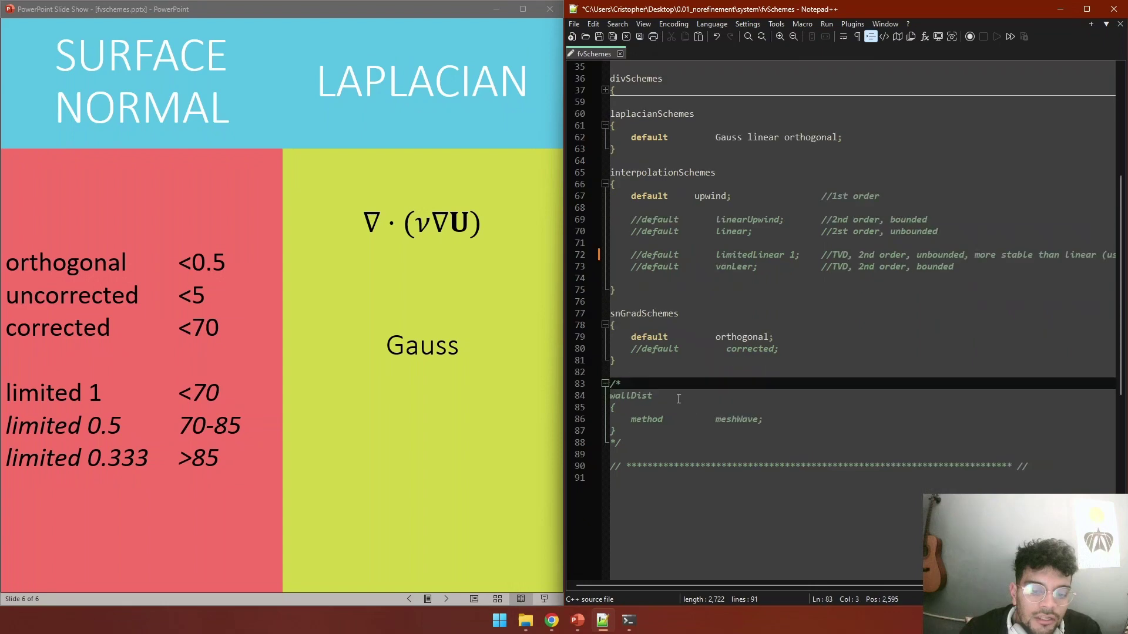
left_click_drag(611, 400, 652, 397)
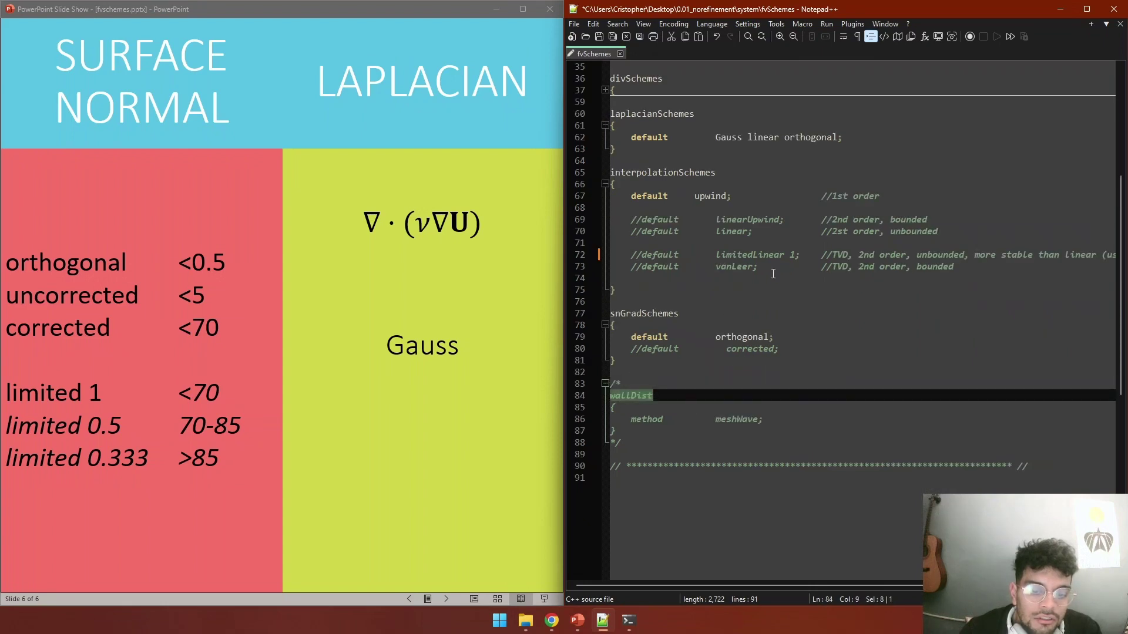
left_click(676, 418)
left_click(632, 420)
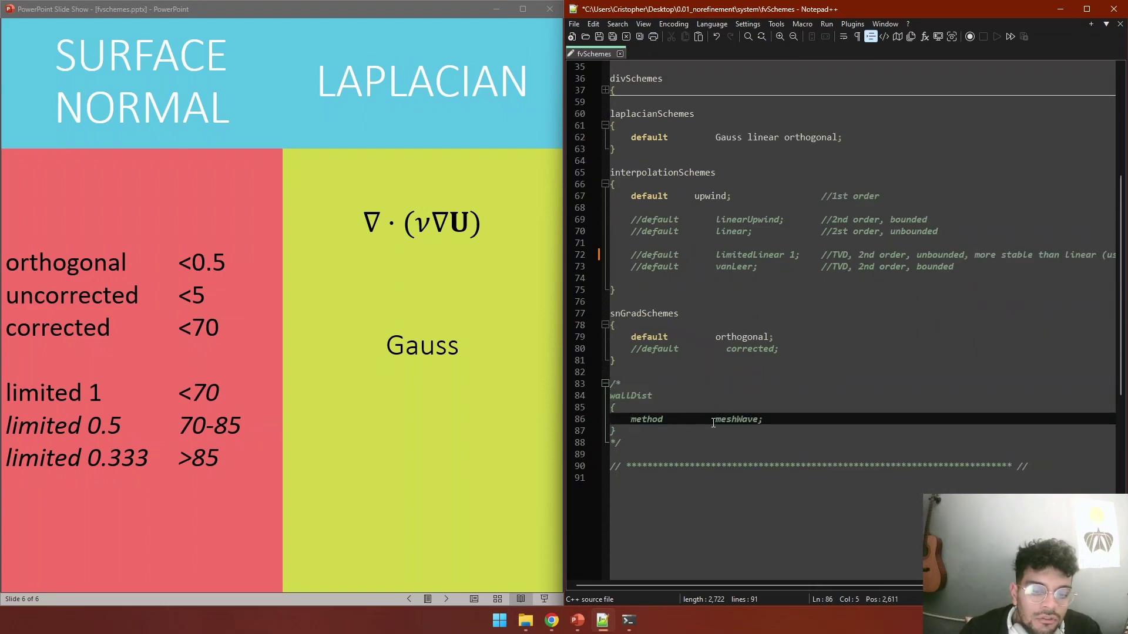
left_click(729, 372)
scroll(805, 145, "up", 7)
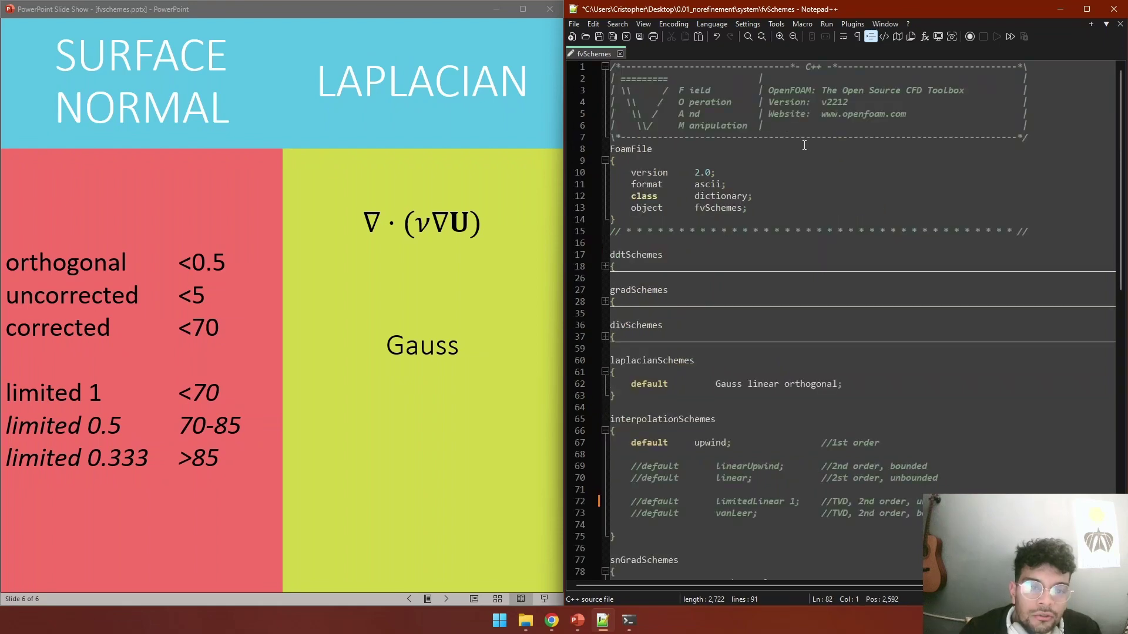